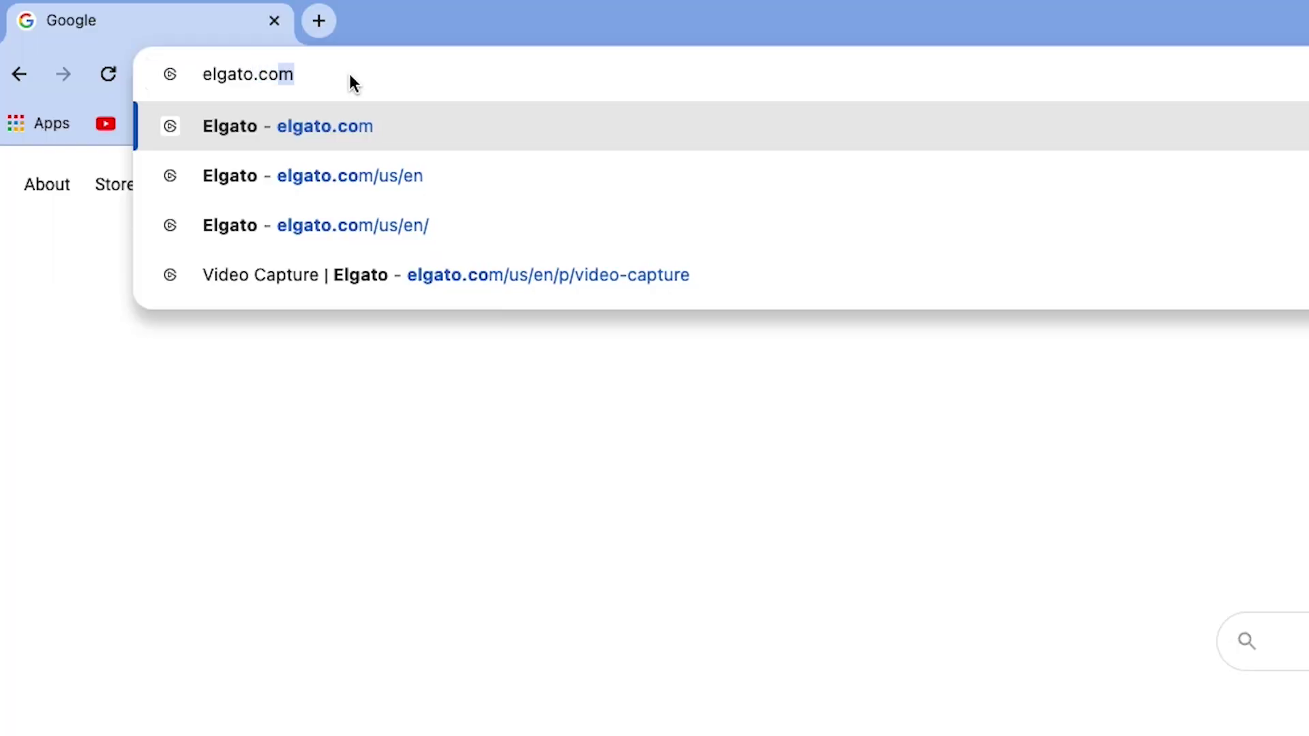
- Open elgato.com, search its downloads page for "video capture" and download the Mac version of Video Capture
{"action": "key", "text": "Return"}
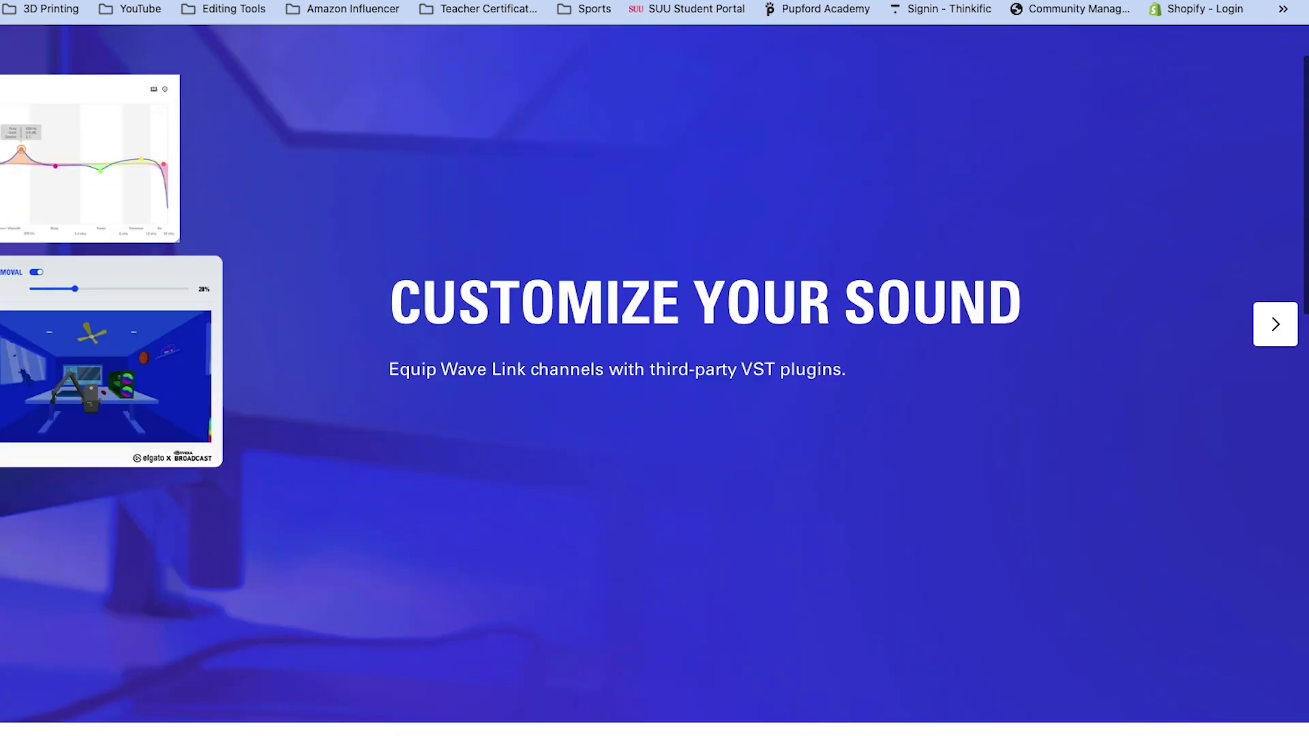
{"action": "scroll", "coordinate": [273, 368], "scroll_direction": "down", "scroll_amount": 5}
{"action": "left_click", "coordinate": [376, 360]}
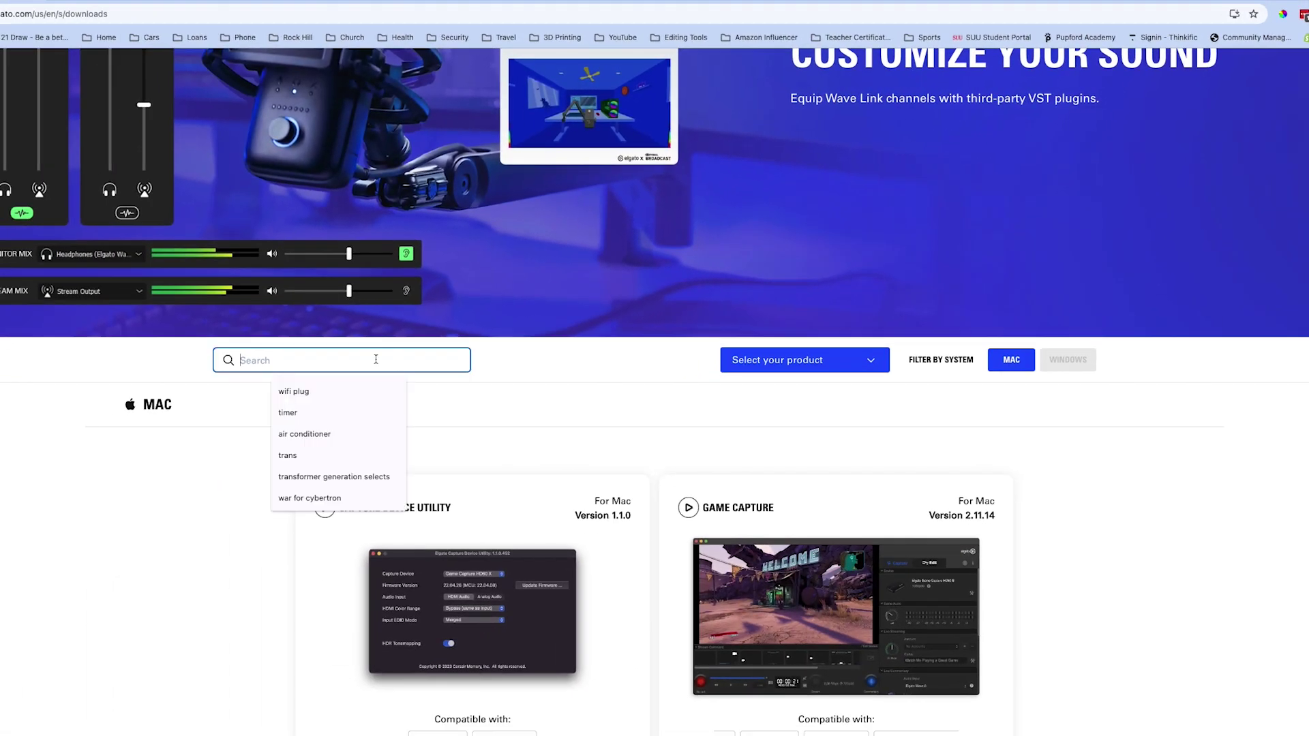
{"action": "type", "text": "video capture"}
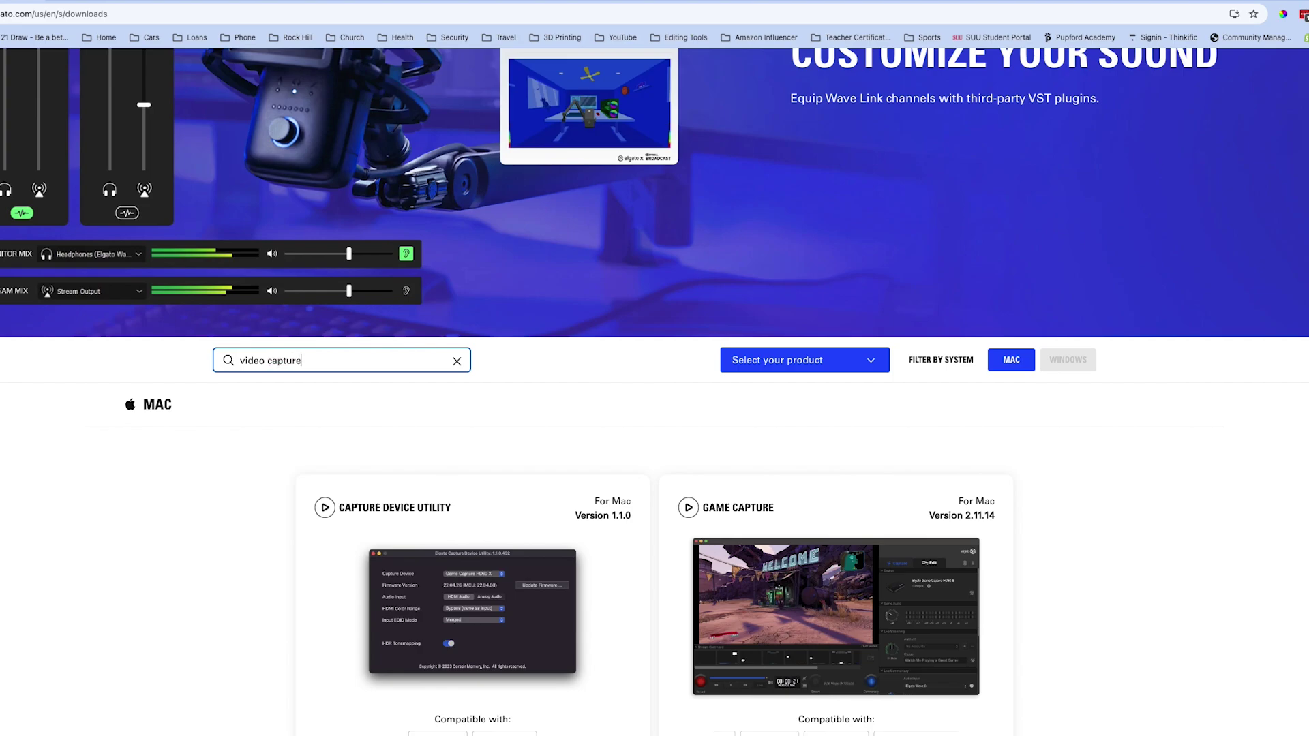
{"action": "scroll", "coordinate": [713, 543], "scroll_direction": "down", "scroll_amount": 4}
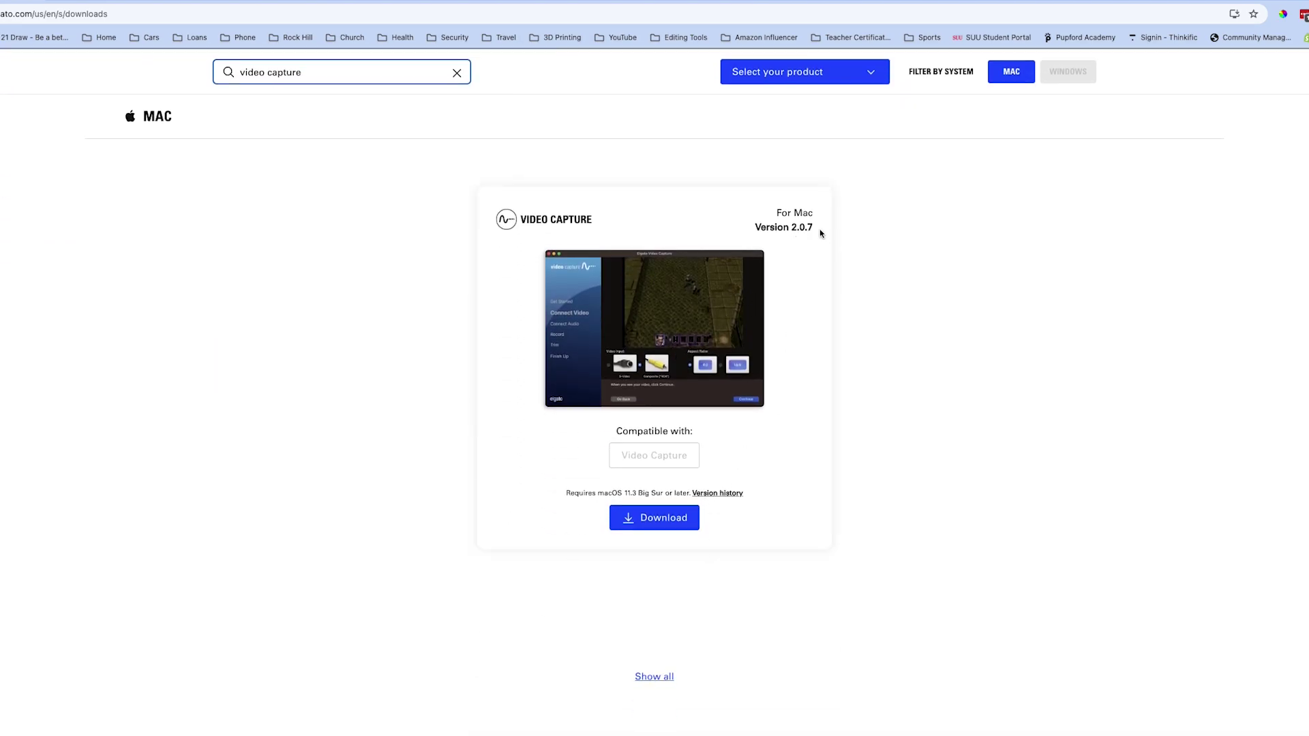
{"action": "left_click", "coordinate": [653, 519]}
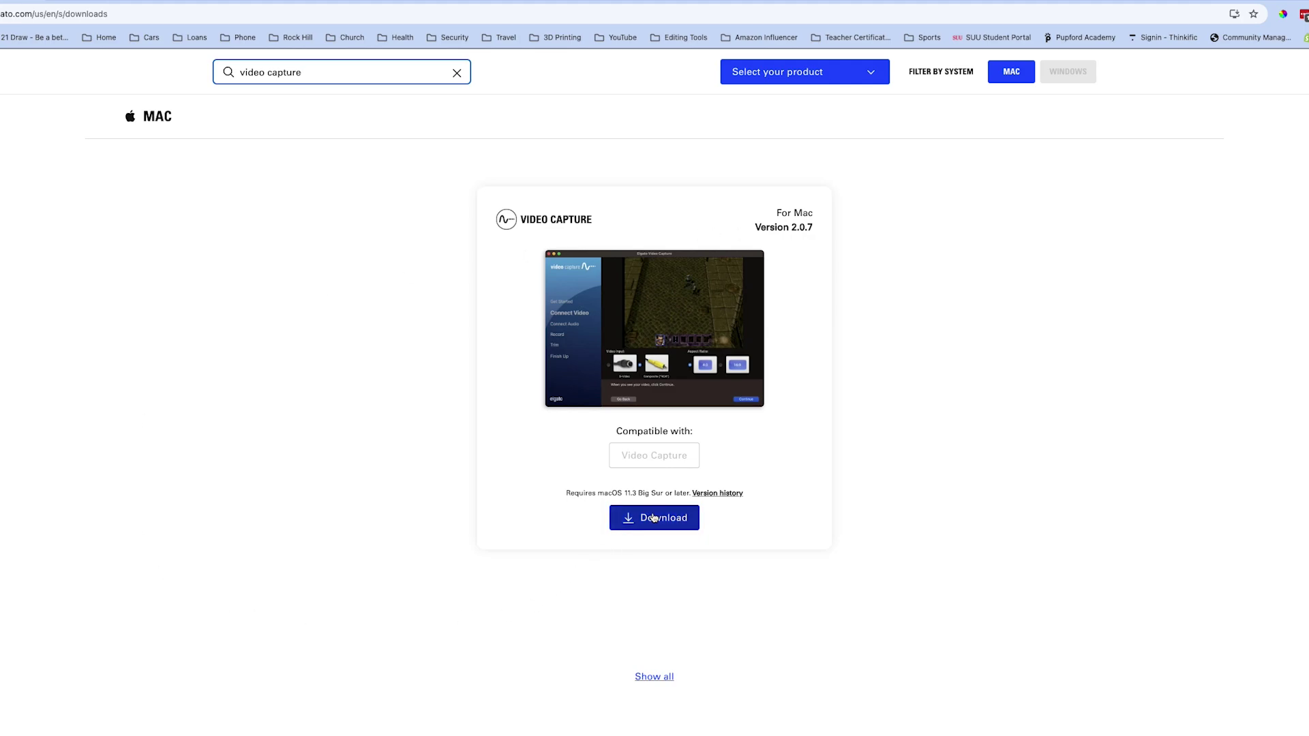
- Compare the Windows and Mac download options for Video Capture by switching the system filter between them
{"action": "left_click", "coordinate": [1062, 72]}
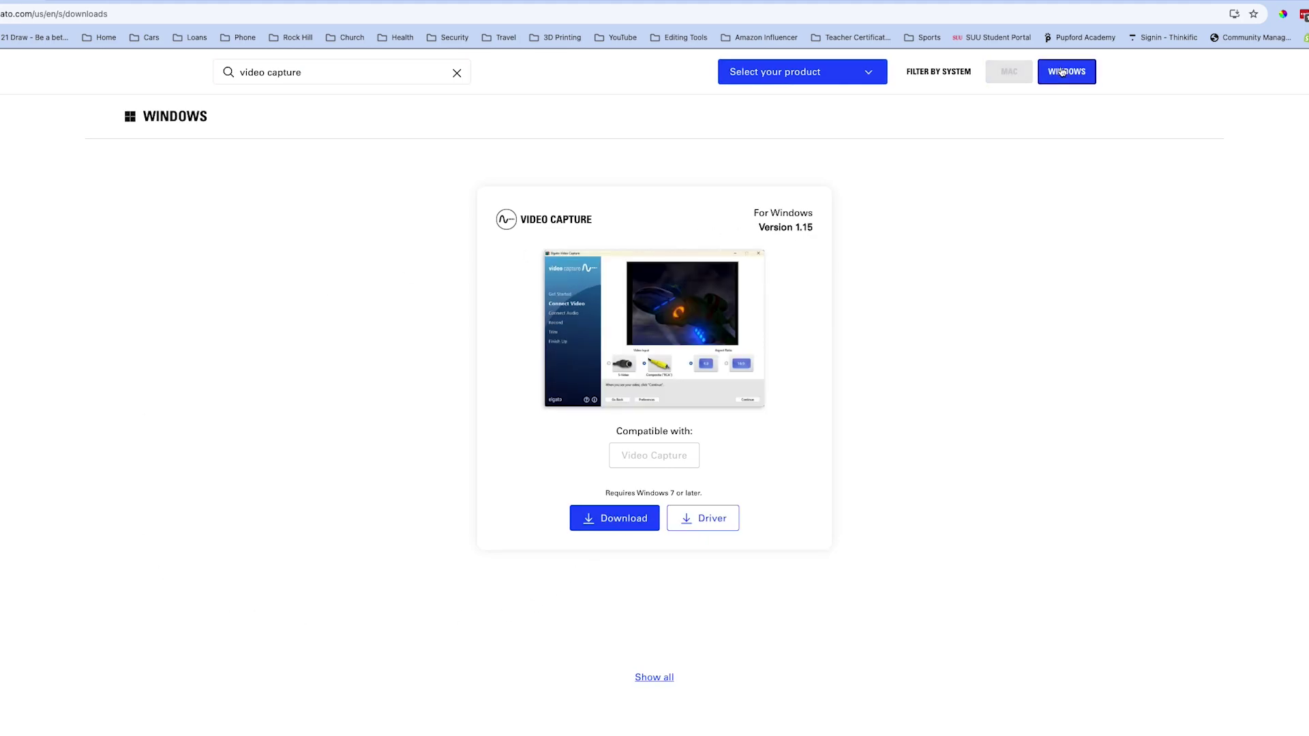
{"action": "left_click", "coordinate": [999, 79]}
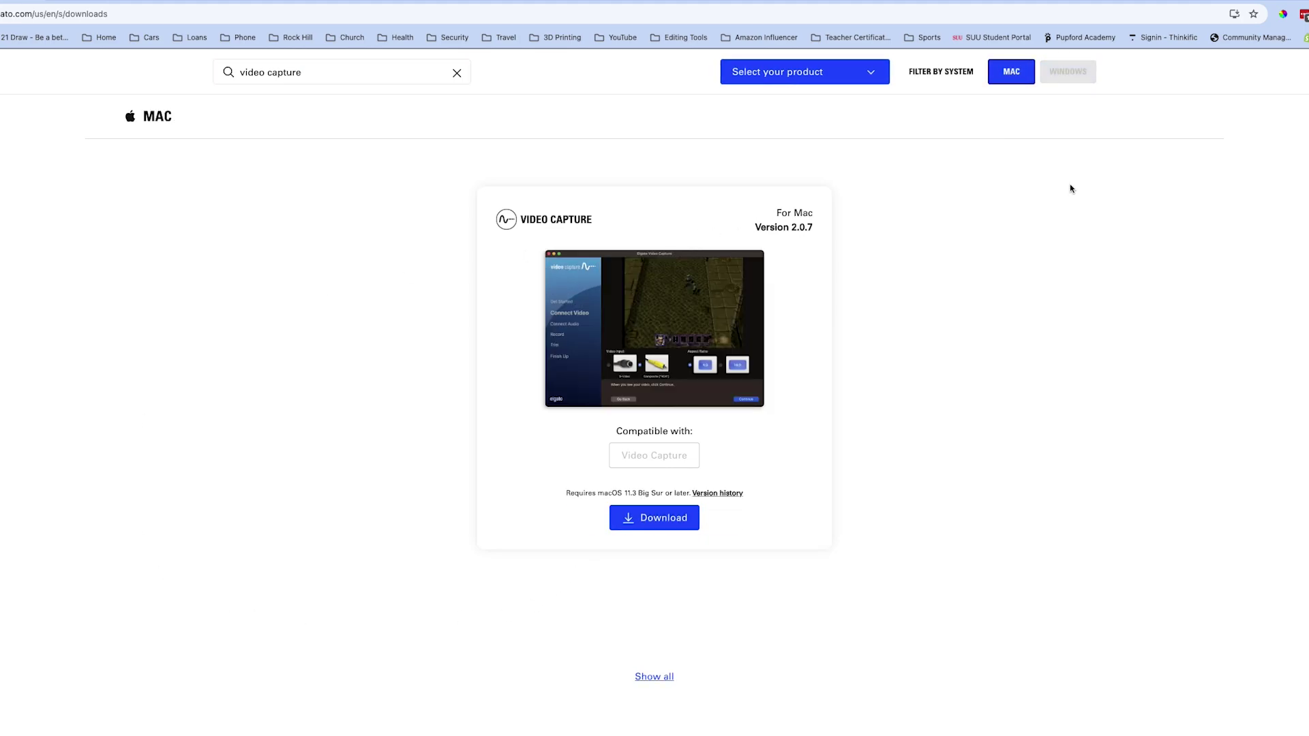
{"action": "left_click", "coordinate": [1068, 73]}
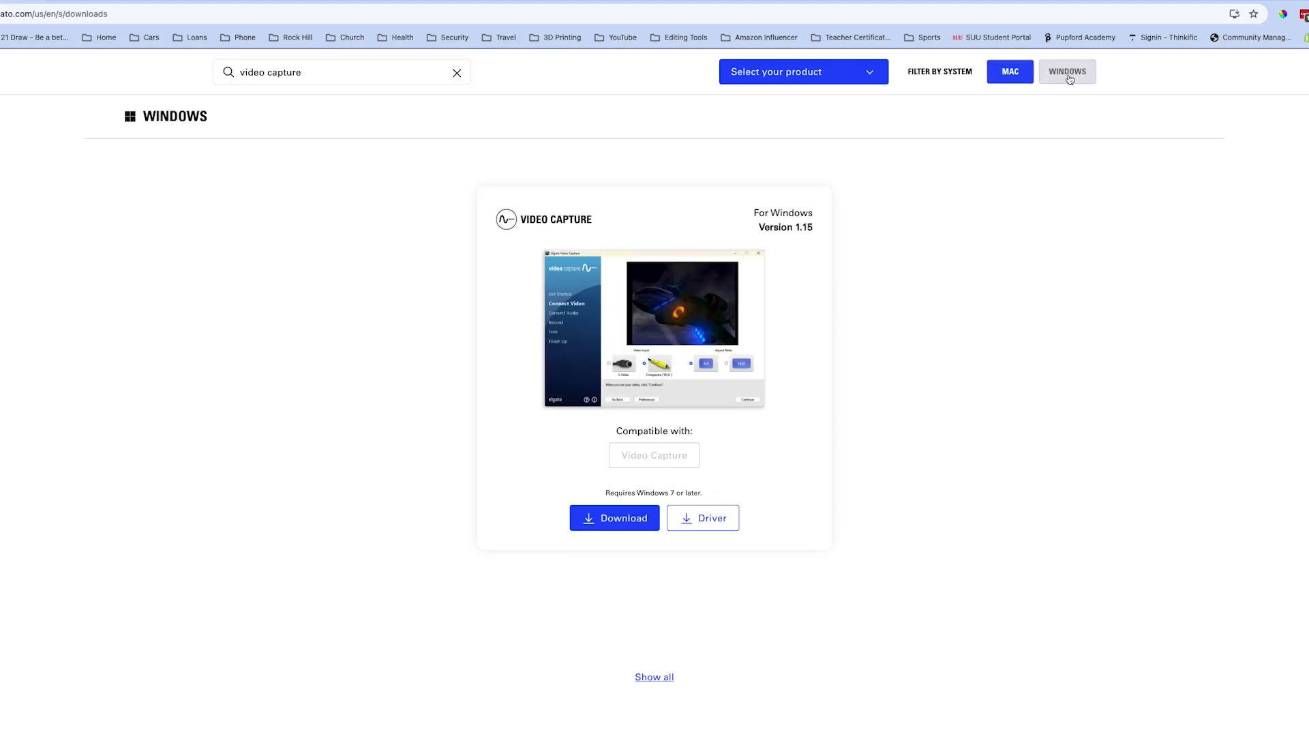
{"action": "left_click", "coordinate": [1013, 76]}
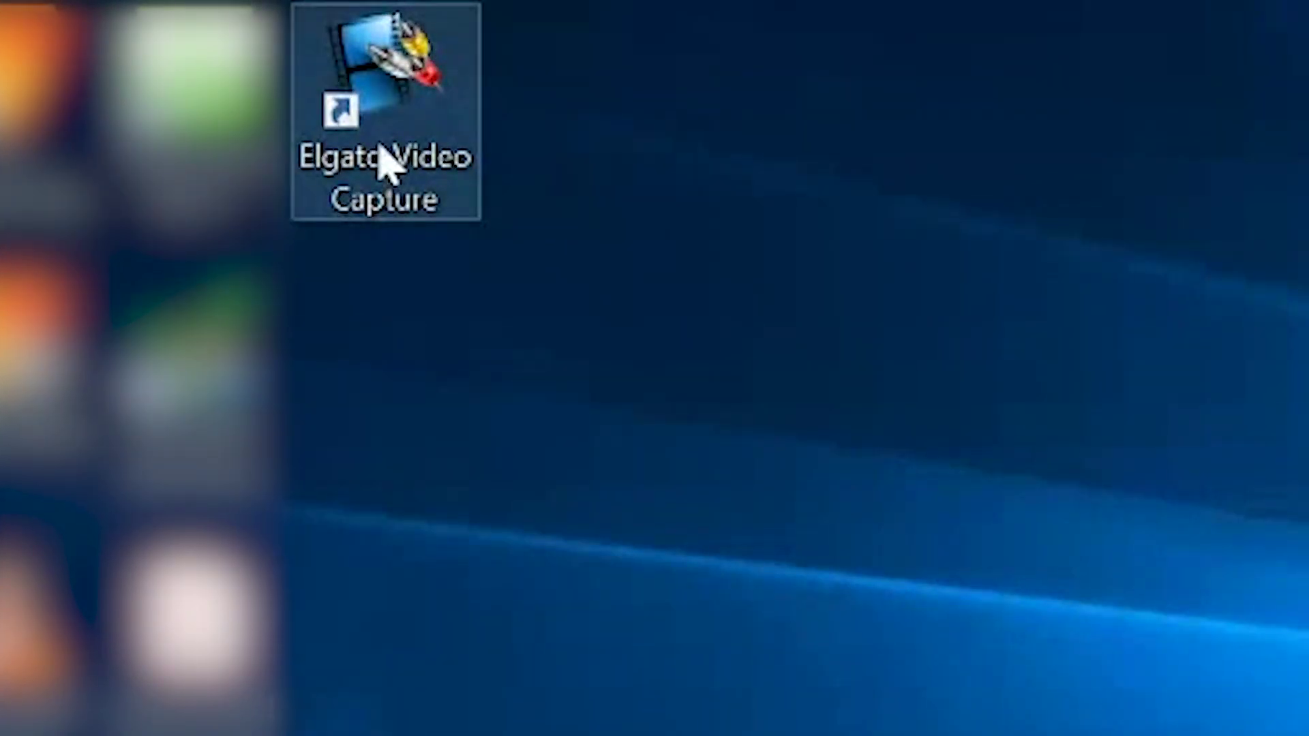
- Launch Elgato Video Capture and name the movie "Home Movie #1"
{"action": "double_click", "coordinate": [381, 148]}
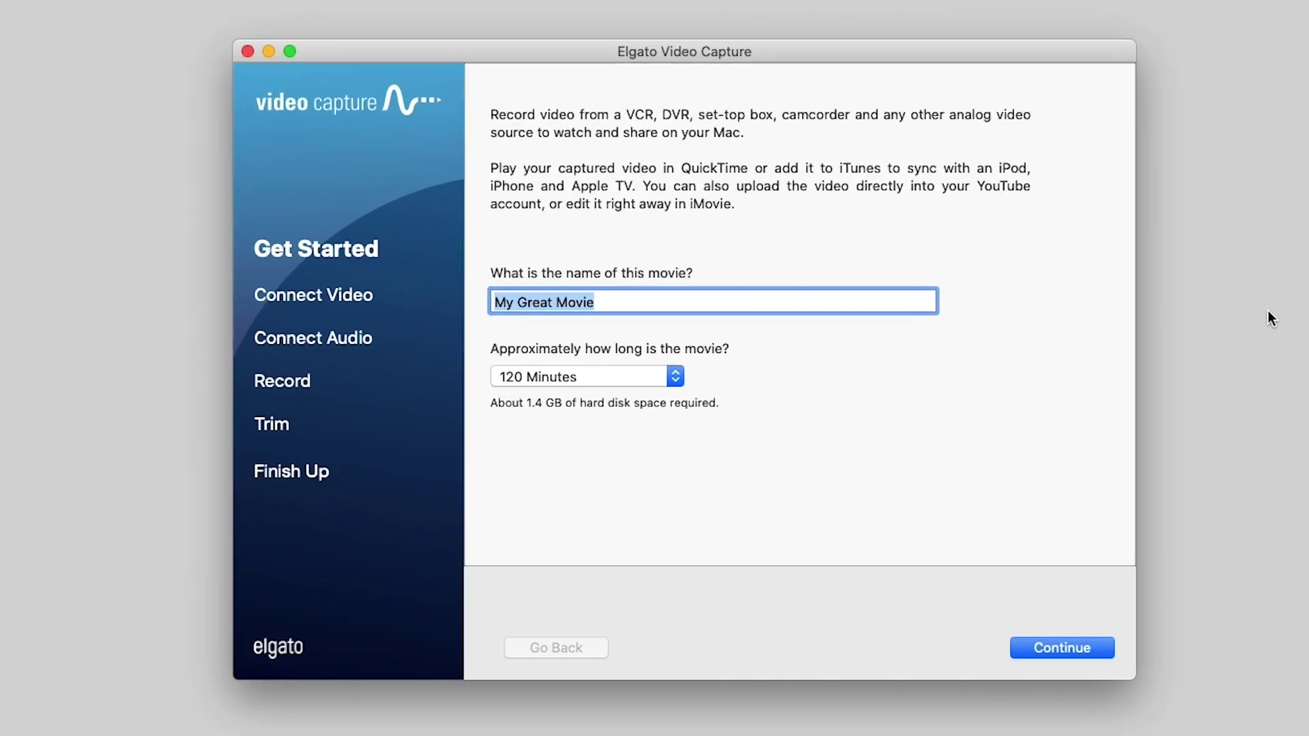
{"action": "type", "text": "Hom"}
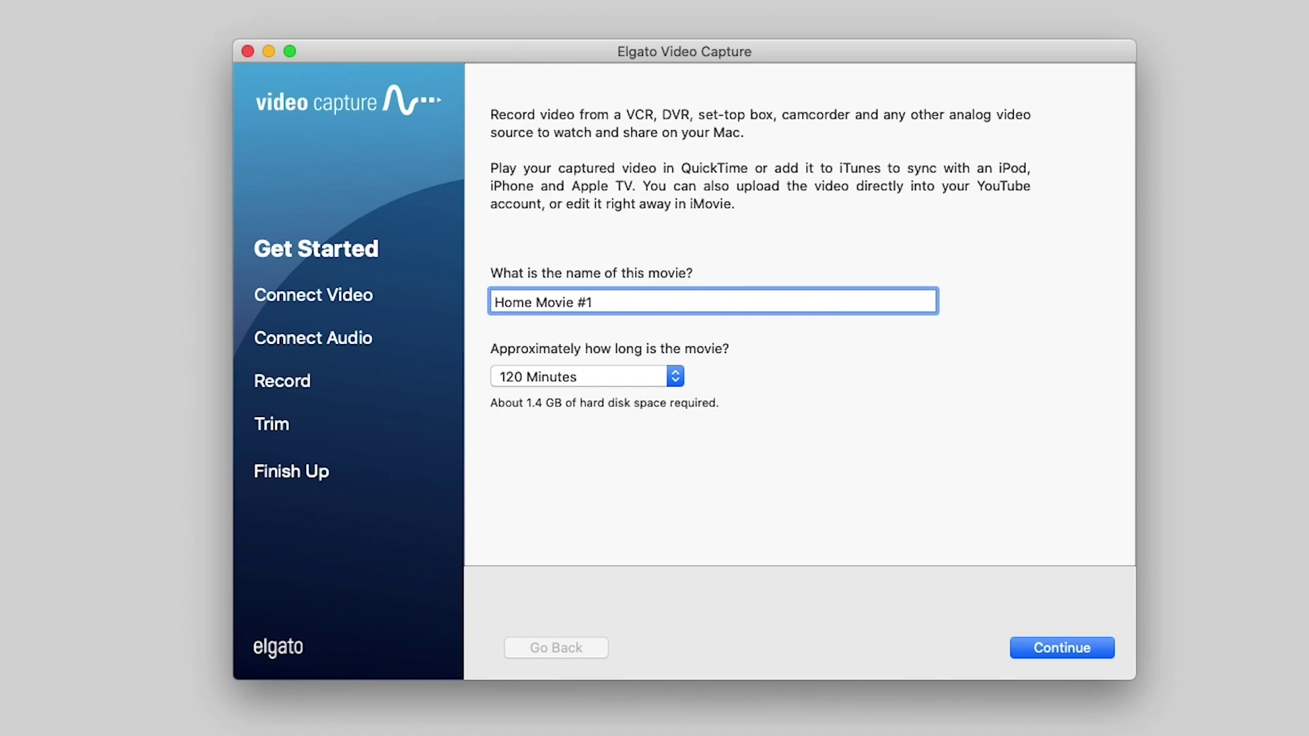
- Try a movie length of 30 minutes and custom lengths of 200 and 150 minutes, and clear the custom value
{"action": "left_click", "coordinate": [674, 377]}
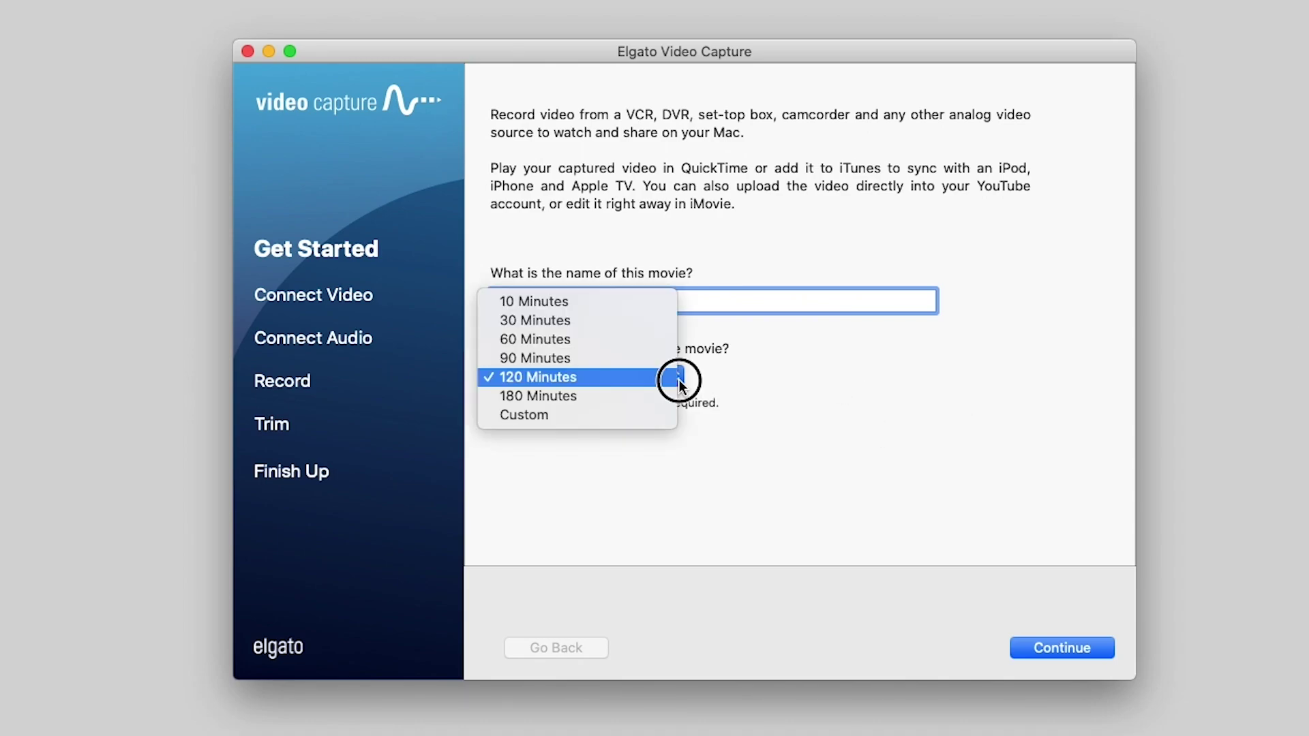
{"action": "left_click", "coordinate": [647, 321]}
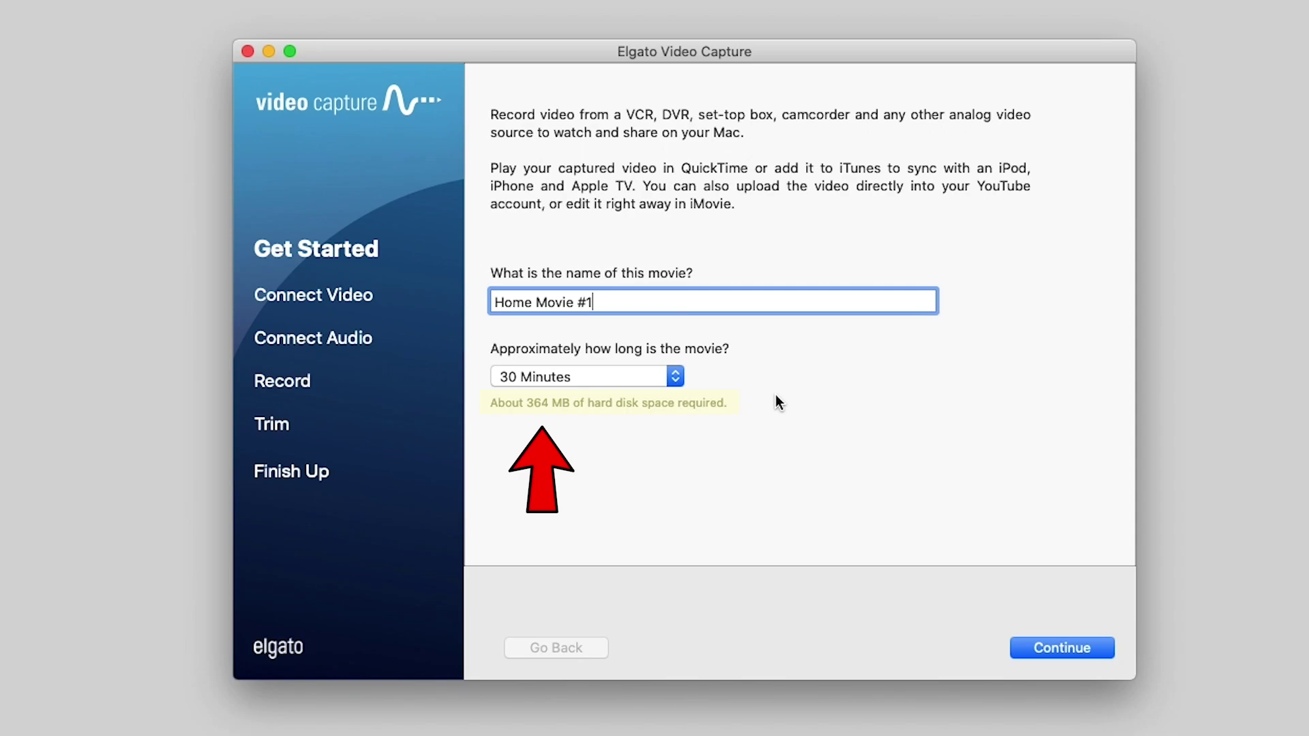
{"action": "left_click", "coordinate": [675, 377]}
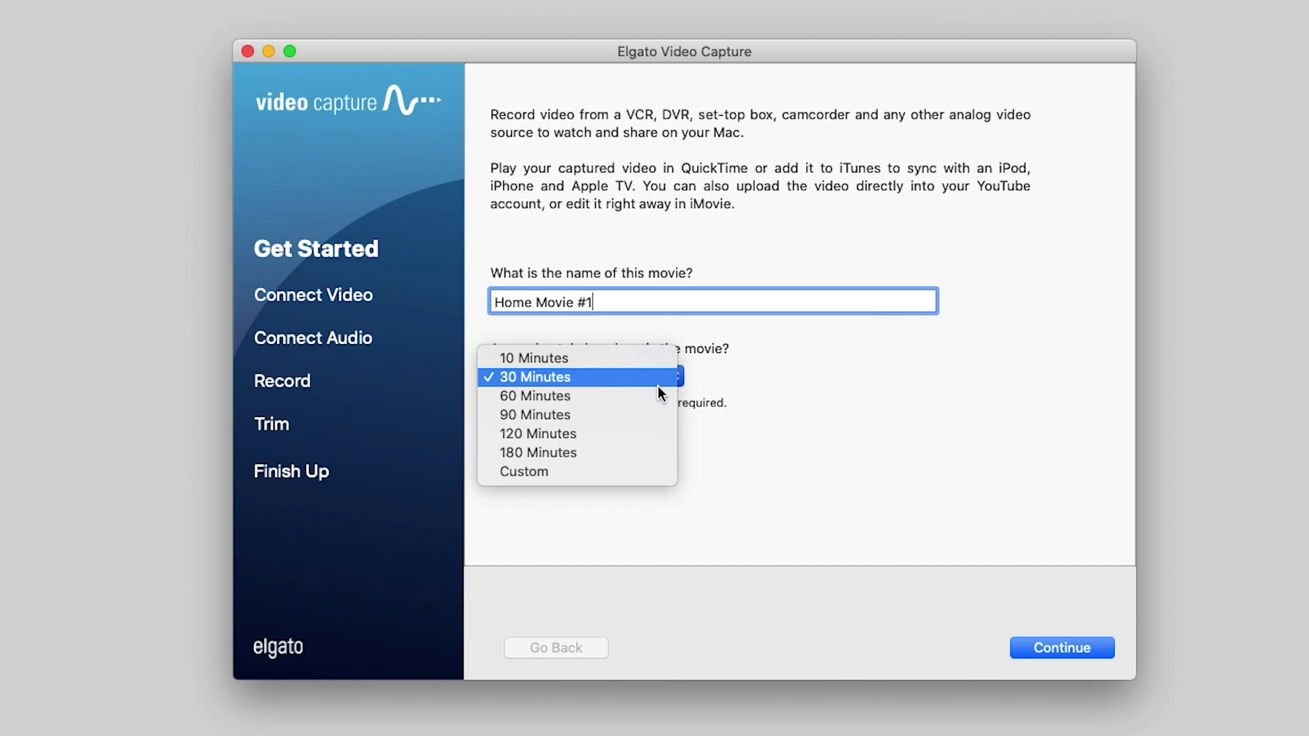
{"action": "left_click", "coordinate": [555, 472]}
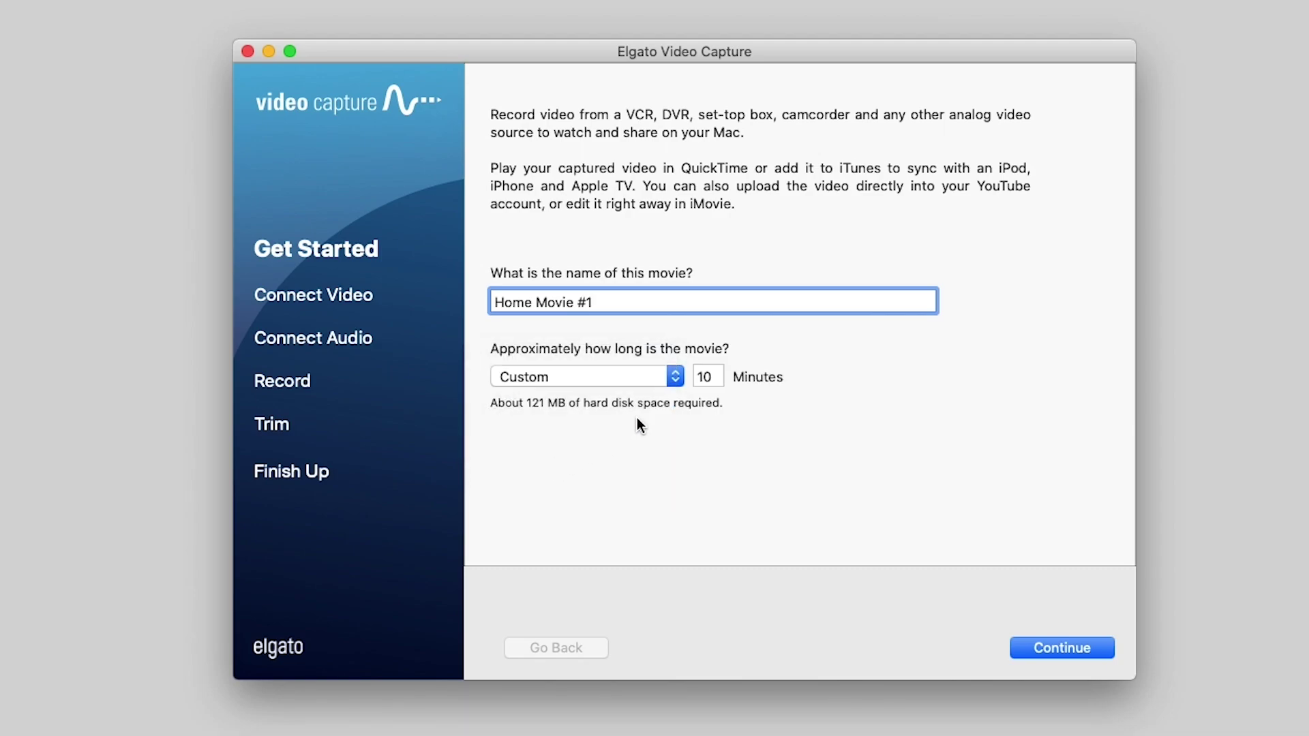
{"action": "left_click", "coordinate": [707, 378]}
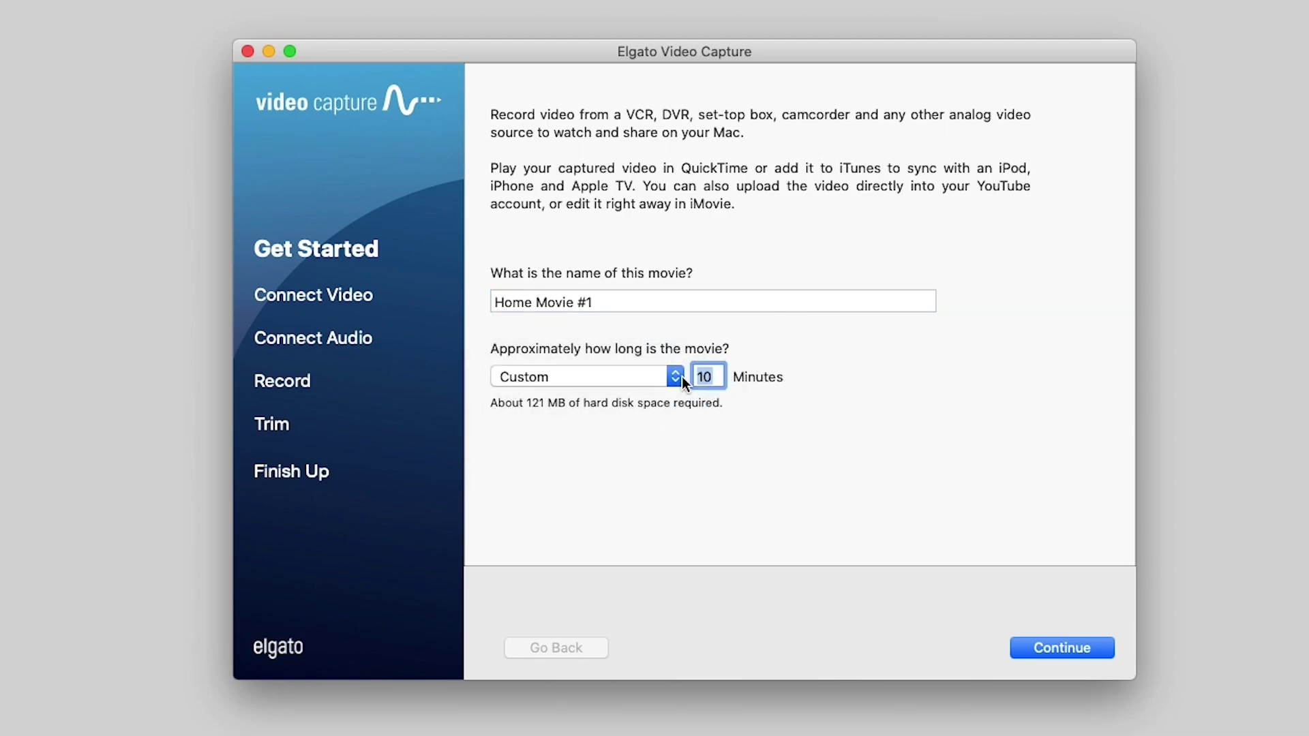
{"action": "type", "text": "200"}
{"action": "left_click", "coordinate": [884, 464]}
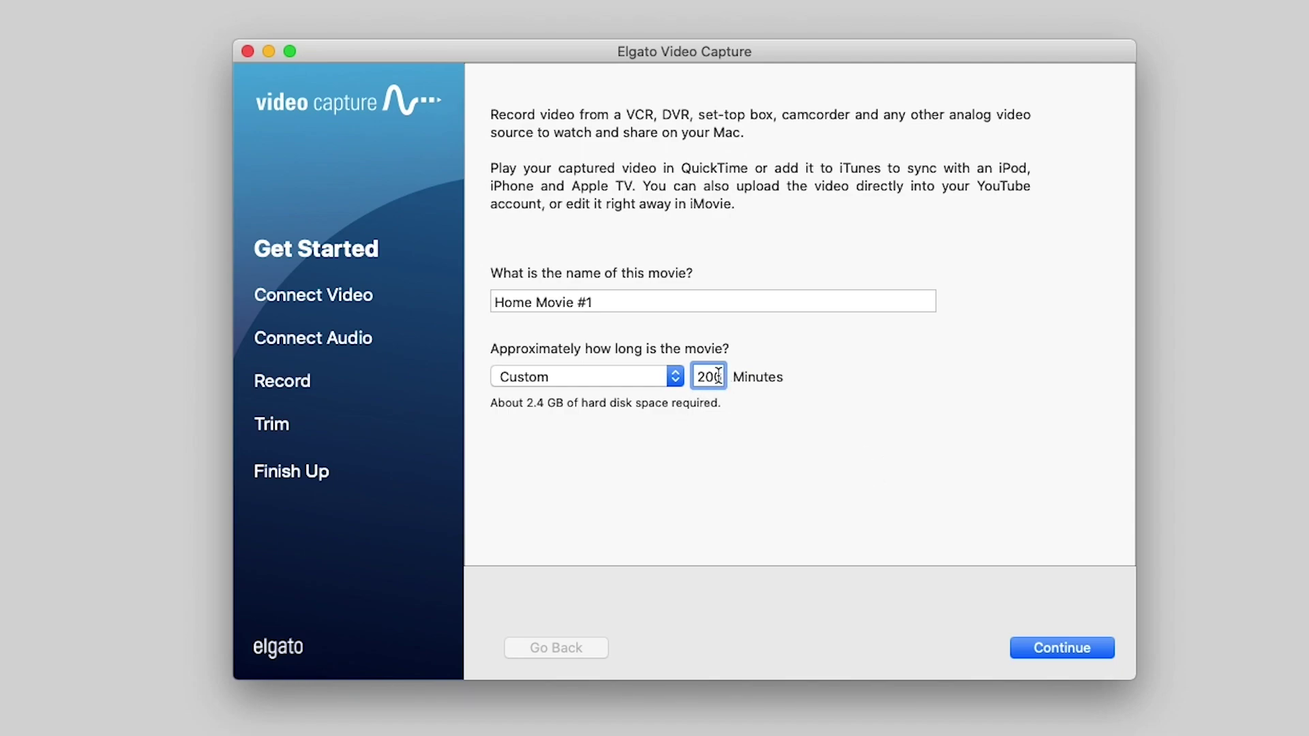
{"action": "type", "text": "150"}
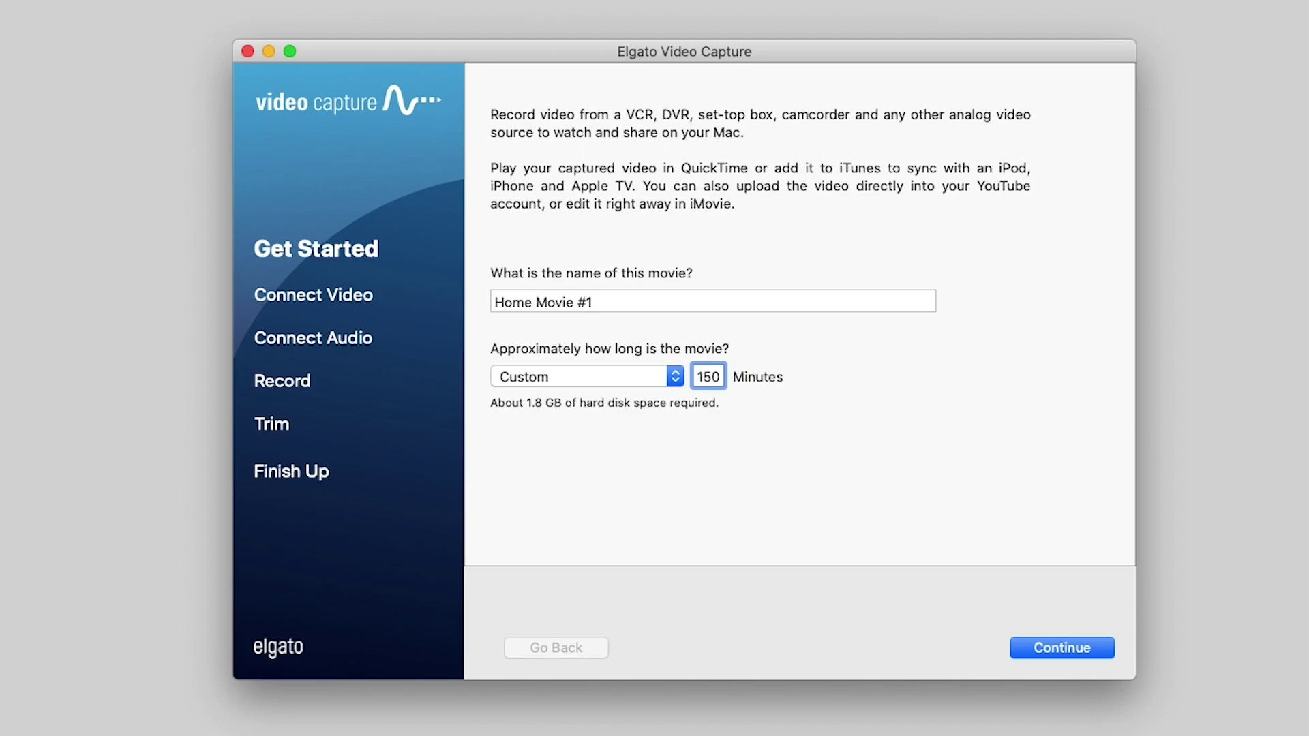
{"action": "key", "text": "BackSpace"}
{"action": "key", "text": "BackSpace"}
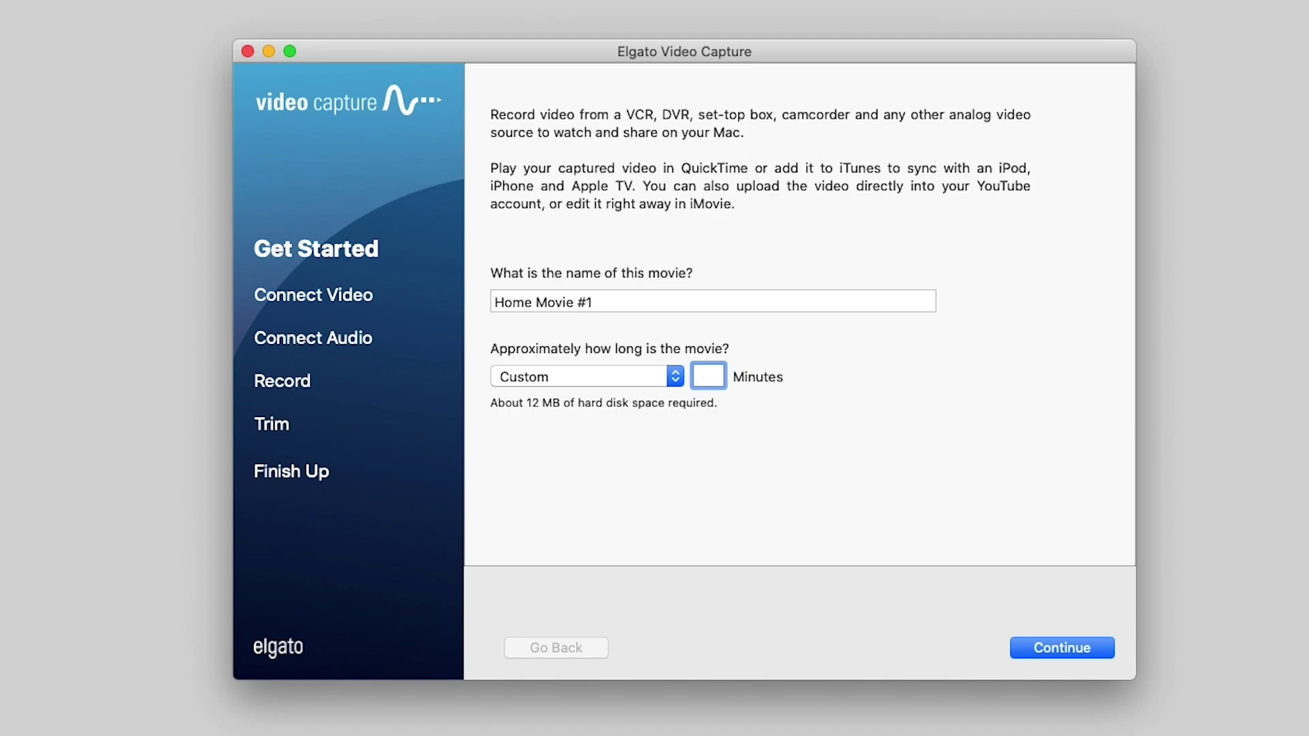
- Set the approximate movie length to 120 minutes and continue to the video connection stage
{"action": "left_click", "coordinate": [670, 379]}
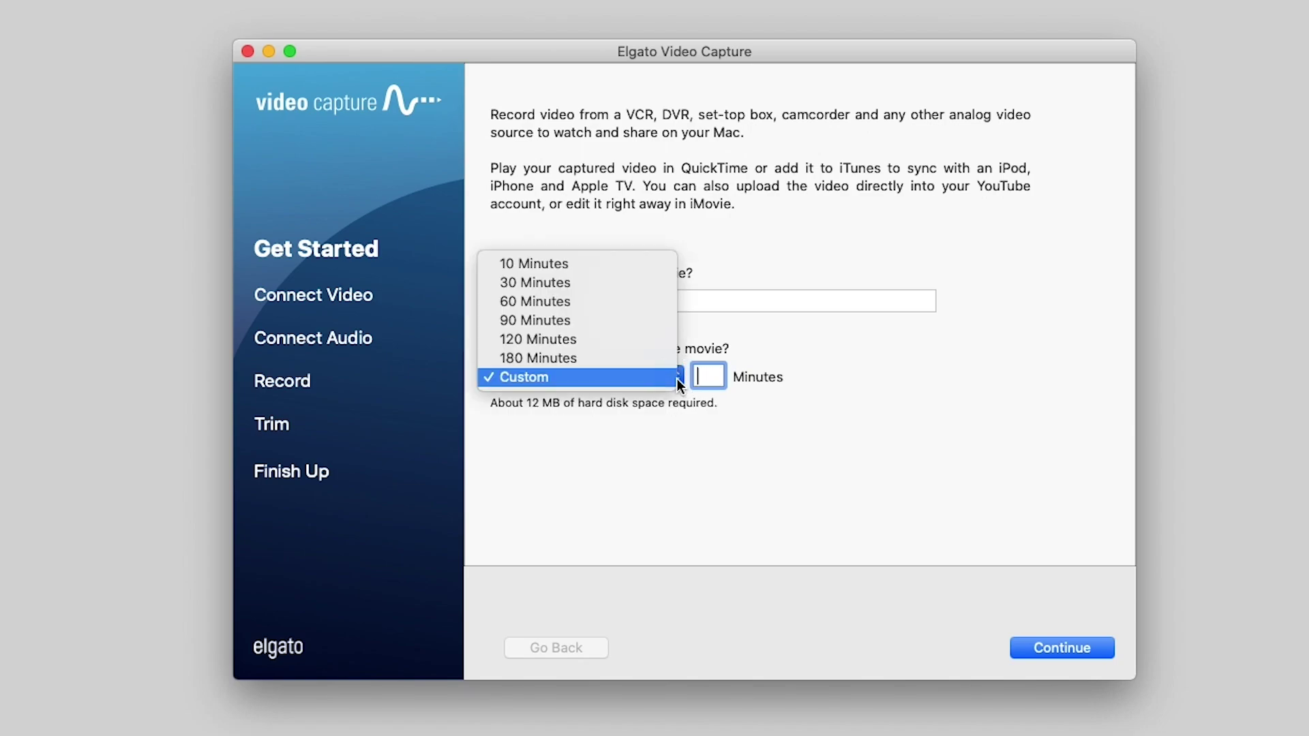
{"action": "left_click", "coordinate": [656, 347]}
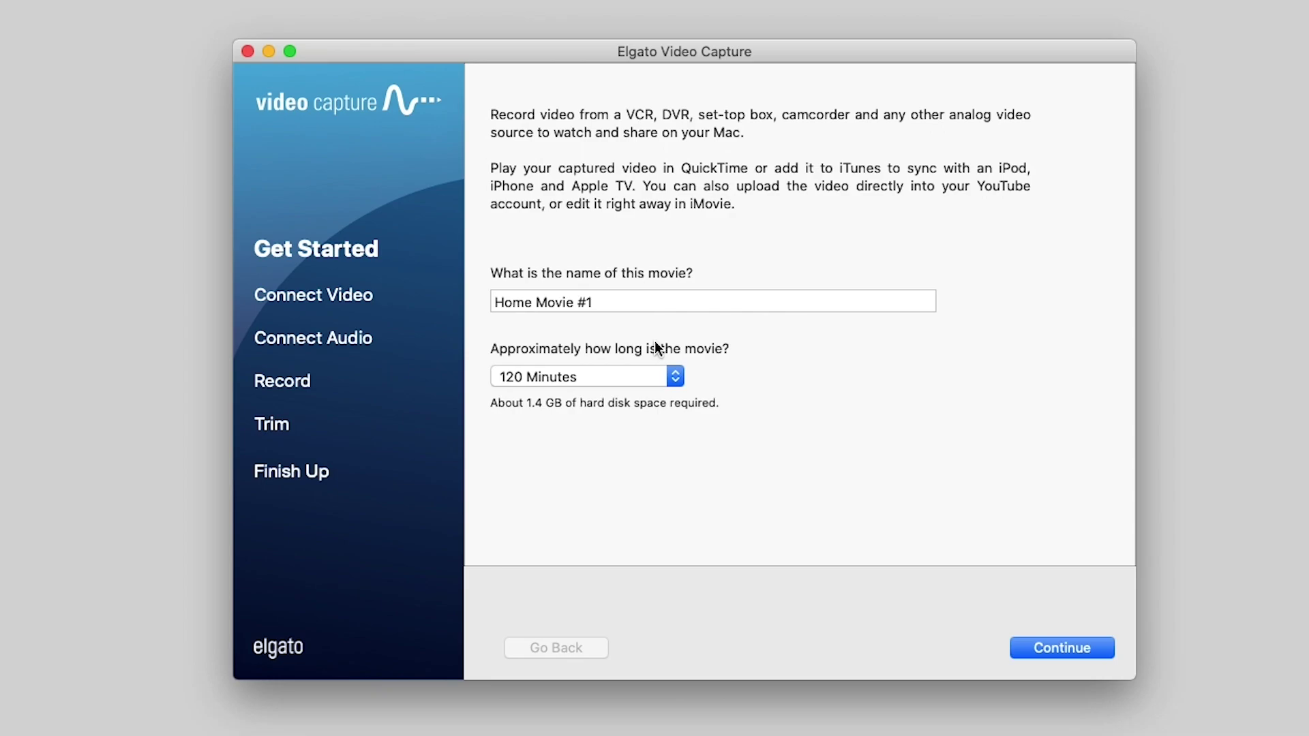
{"action": "left_click", "coordinate": [1066, 655]}
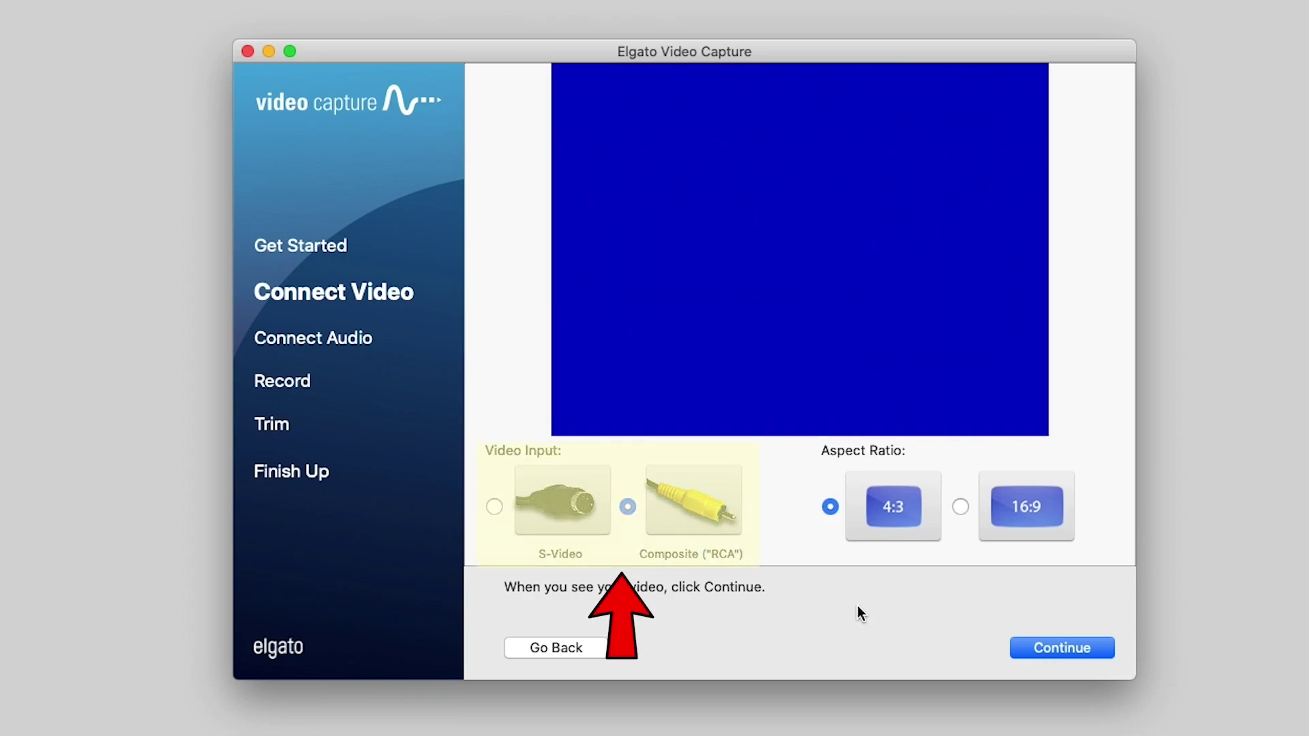
- Try the S-Video input and the 16:9 aspect ratio, returning to Composite and 4:3
{"action": "left_click", "coordinate": [494, 506]}
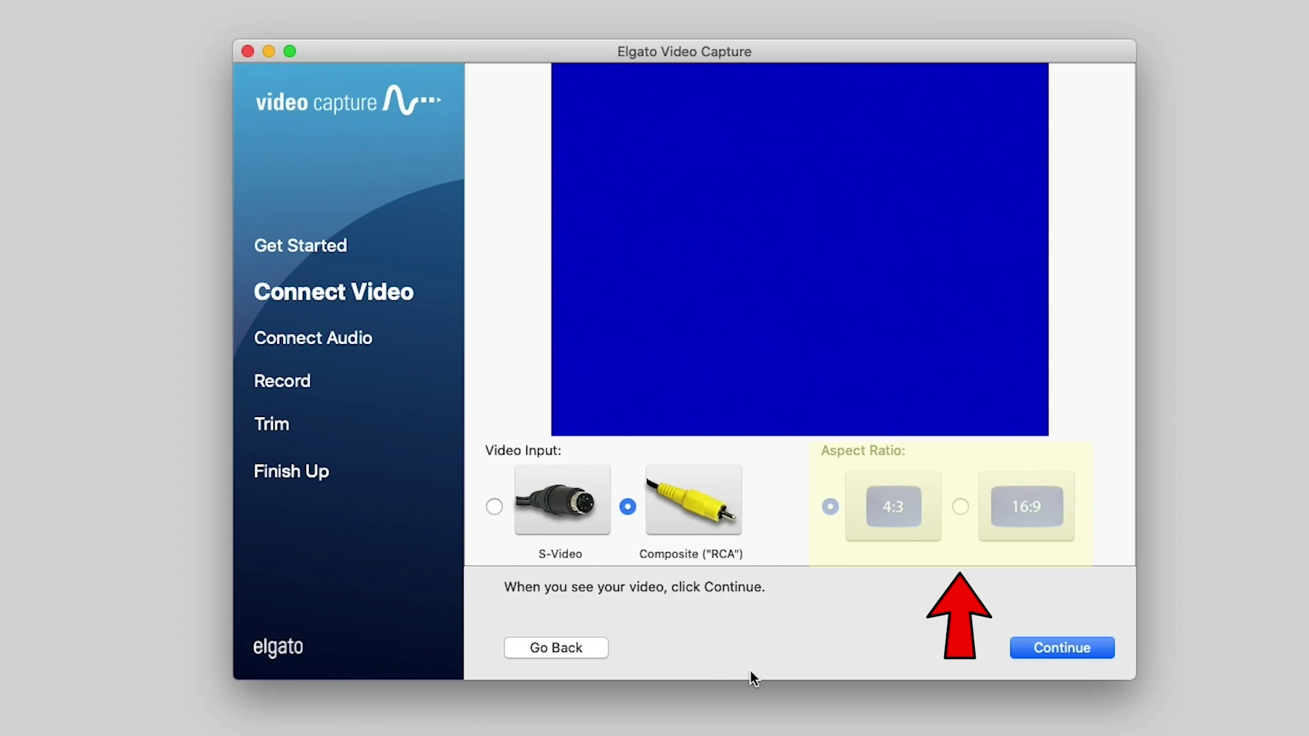
{"action": "left_click", "coordinate": [960, 506]}
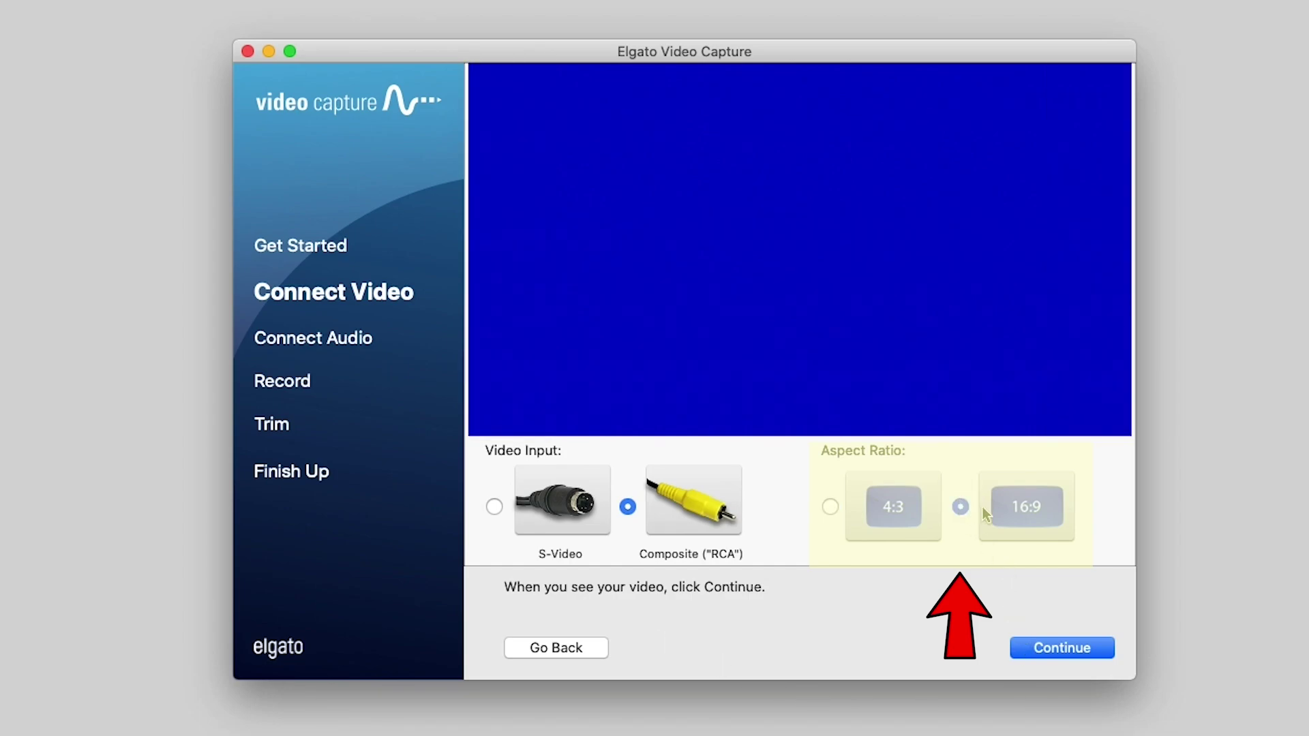
{"action": "left_click", "coordinate": [831, 508]}
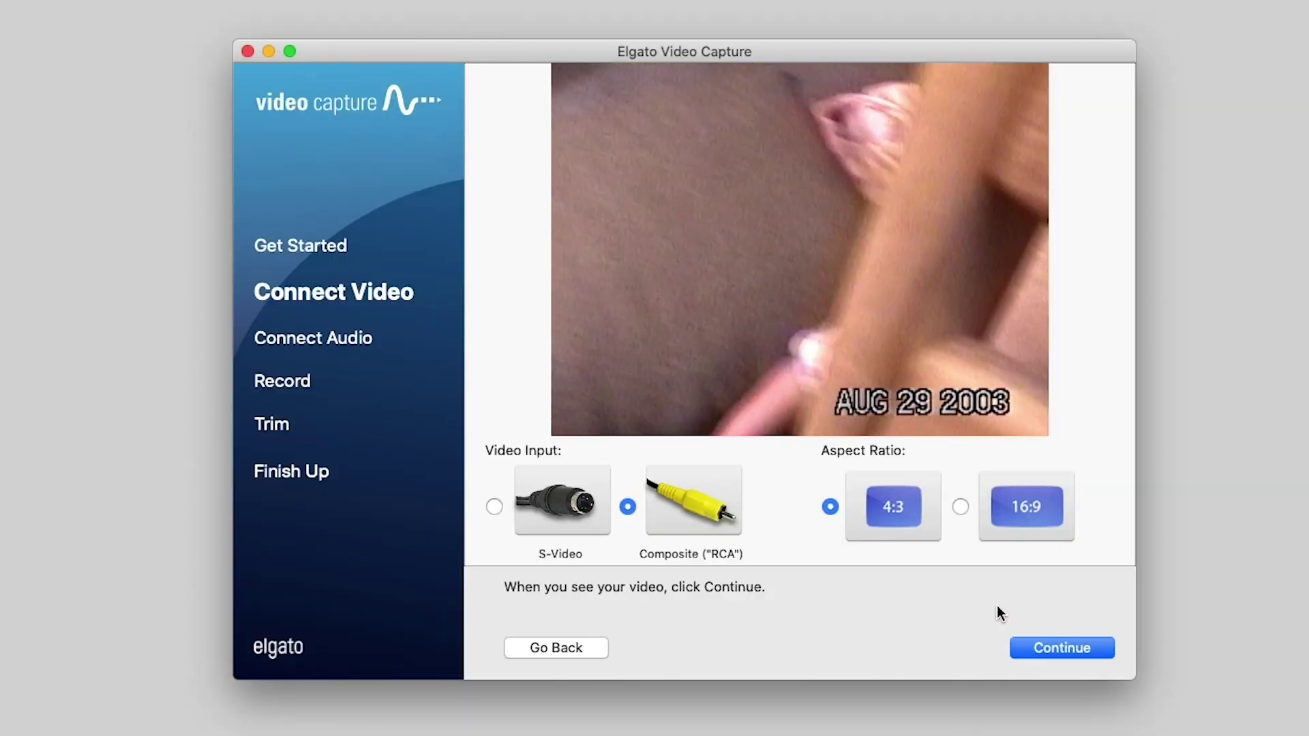
{"action": "left_click", "coordinate": [961, 506]}
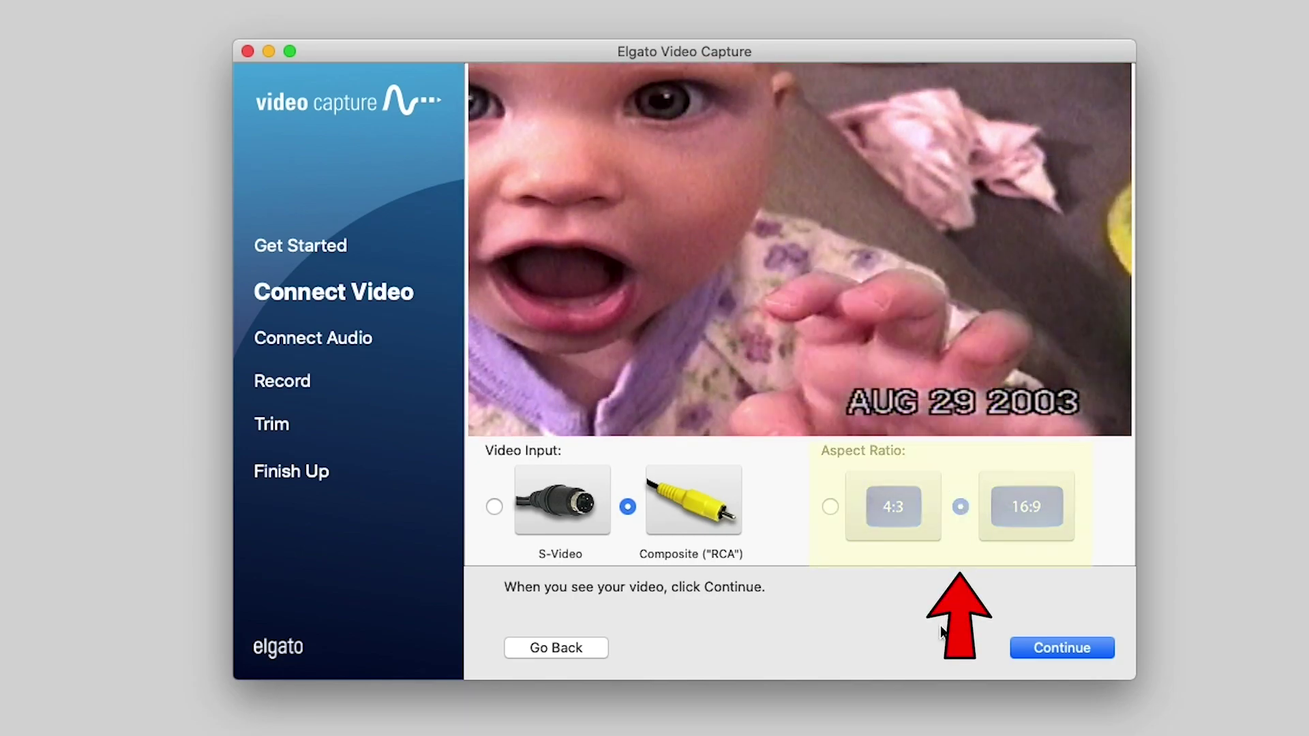
{"action": "left_click", "coordinate": [830, 508]}
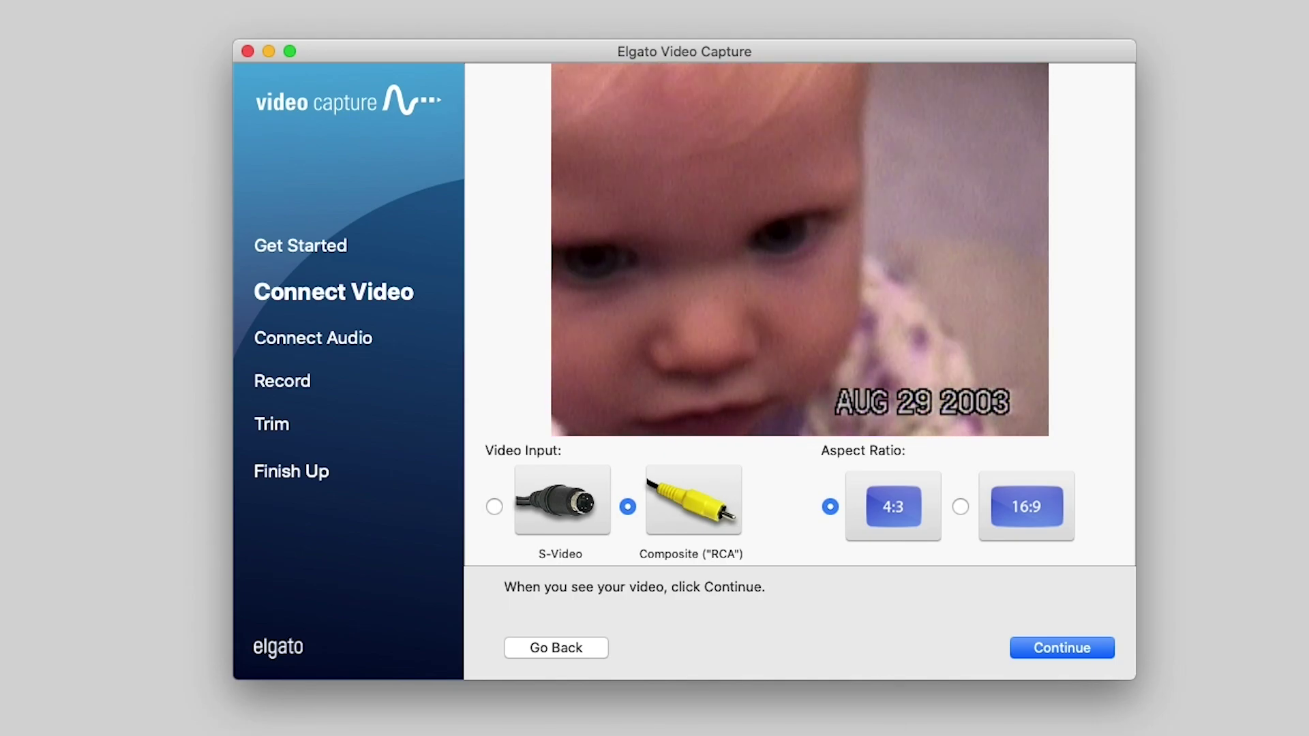
- Accept the video and audio connections, and enable automatic stopping for the movie recording
{"action": "left_click", "coordinate": [1063, 649]}
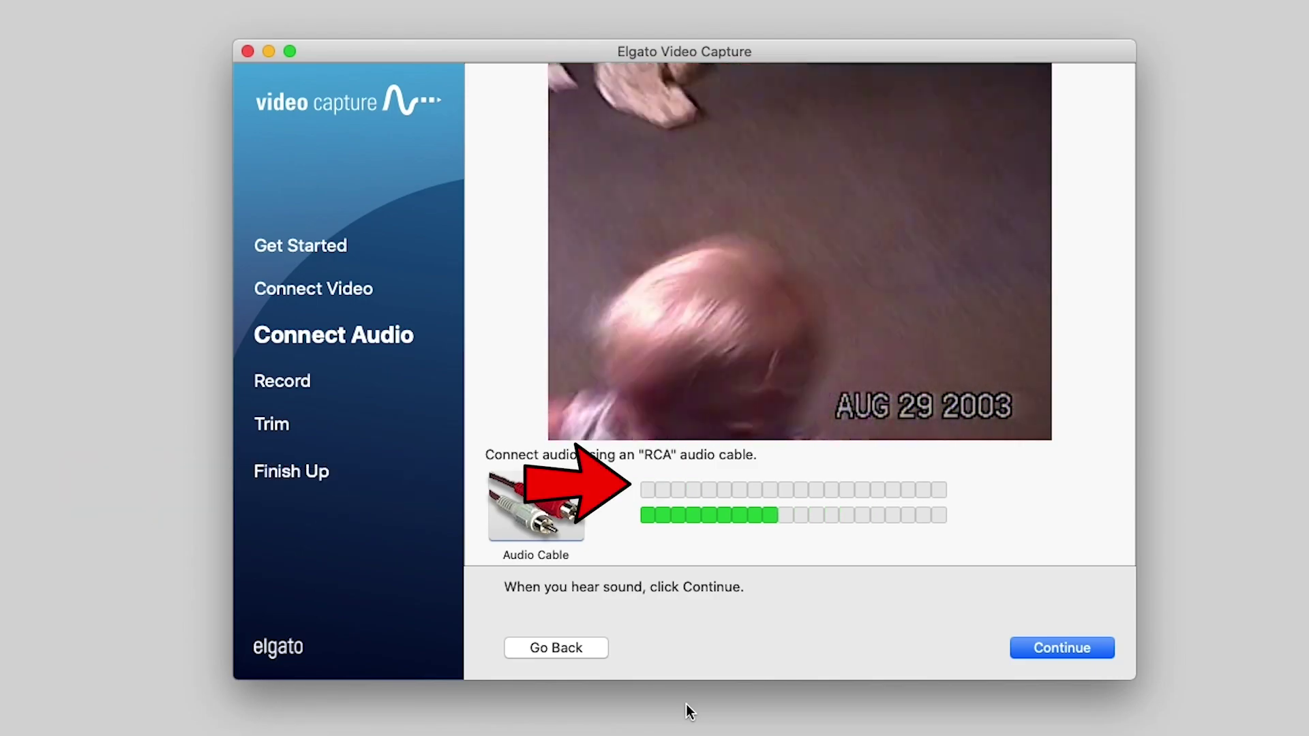
{"action": "left_click", "coordinate": [1046, 649]}
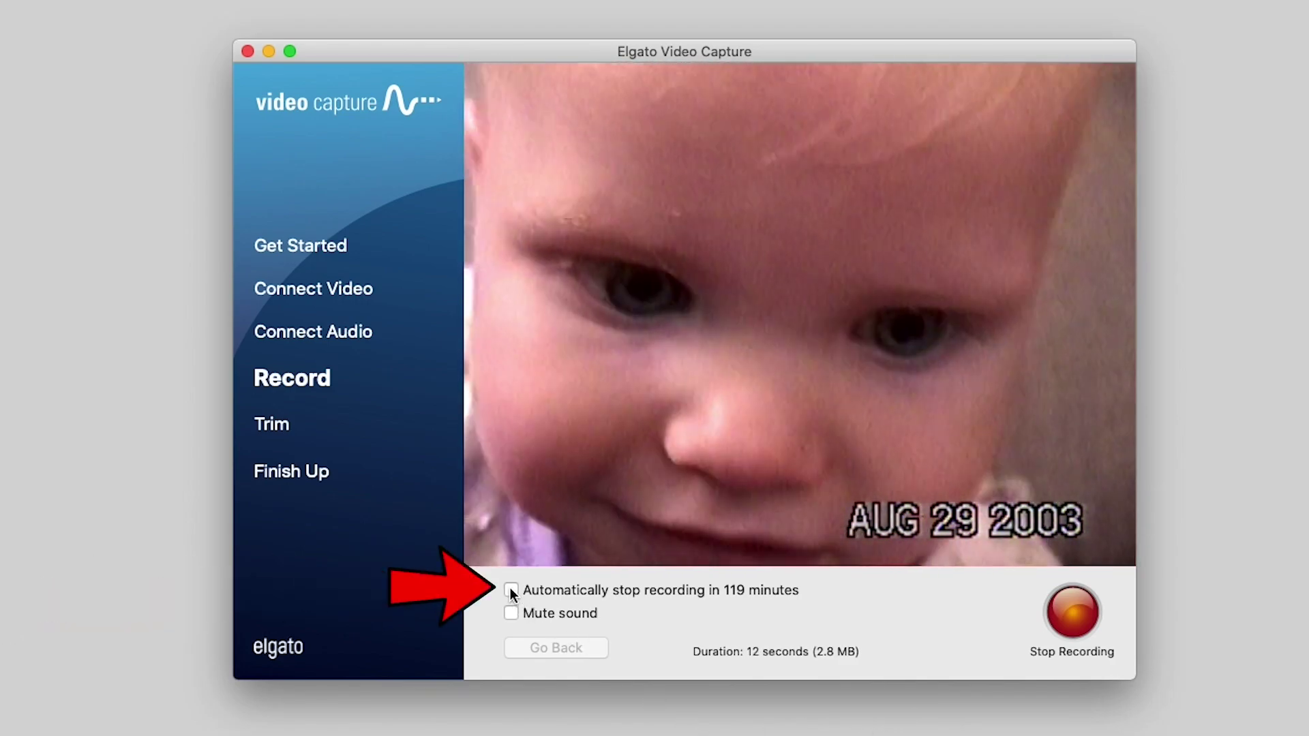
{"action": "left_click", "coordinate": [511, 589]}
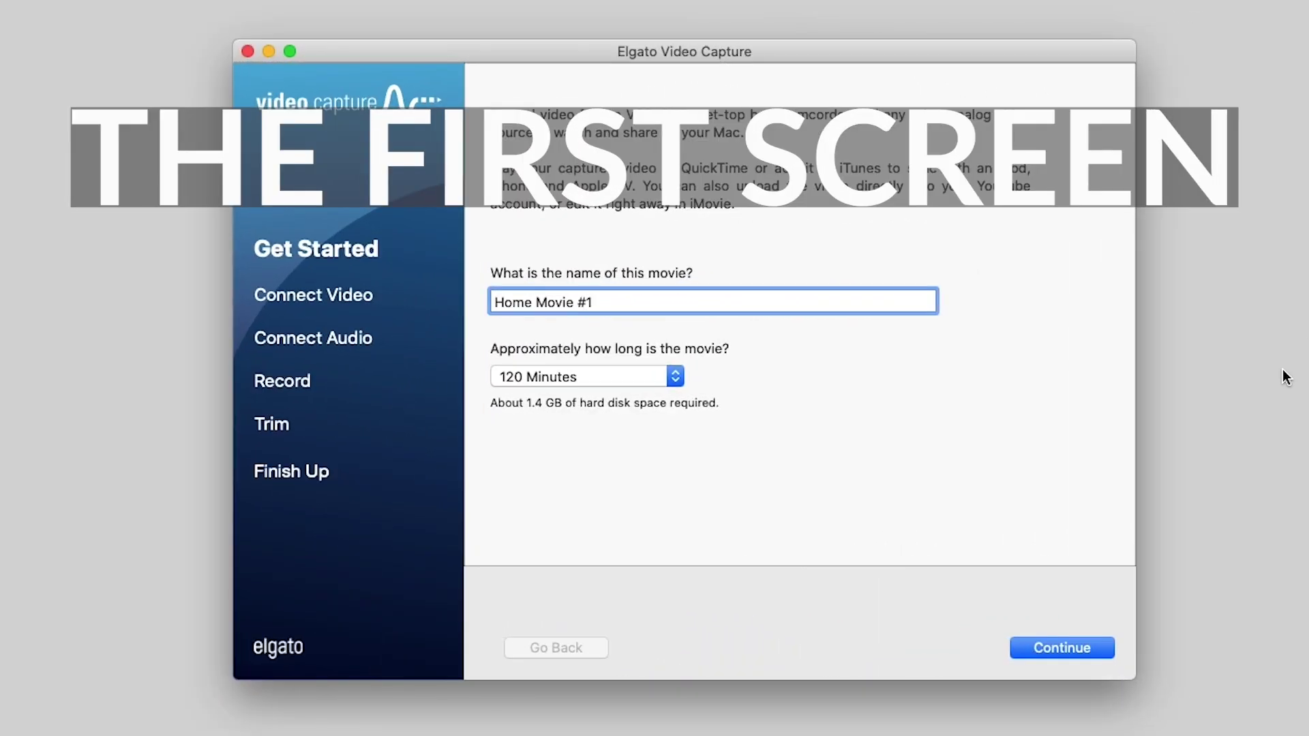
{"action": "left_click", "coordinate": [676, 379]}
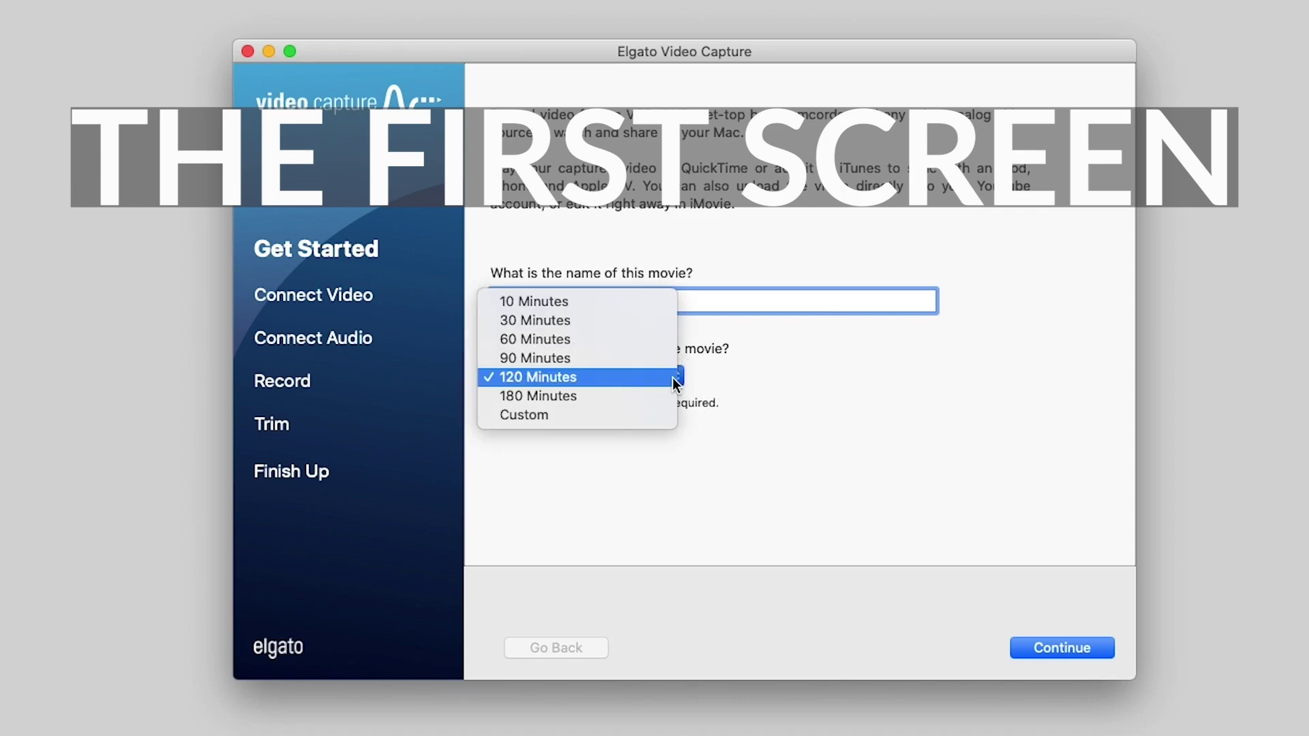
{"action": "left_click", "coordinate": [648, 321]}
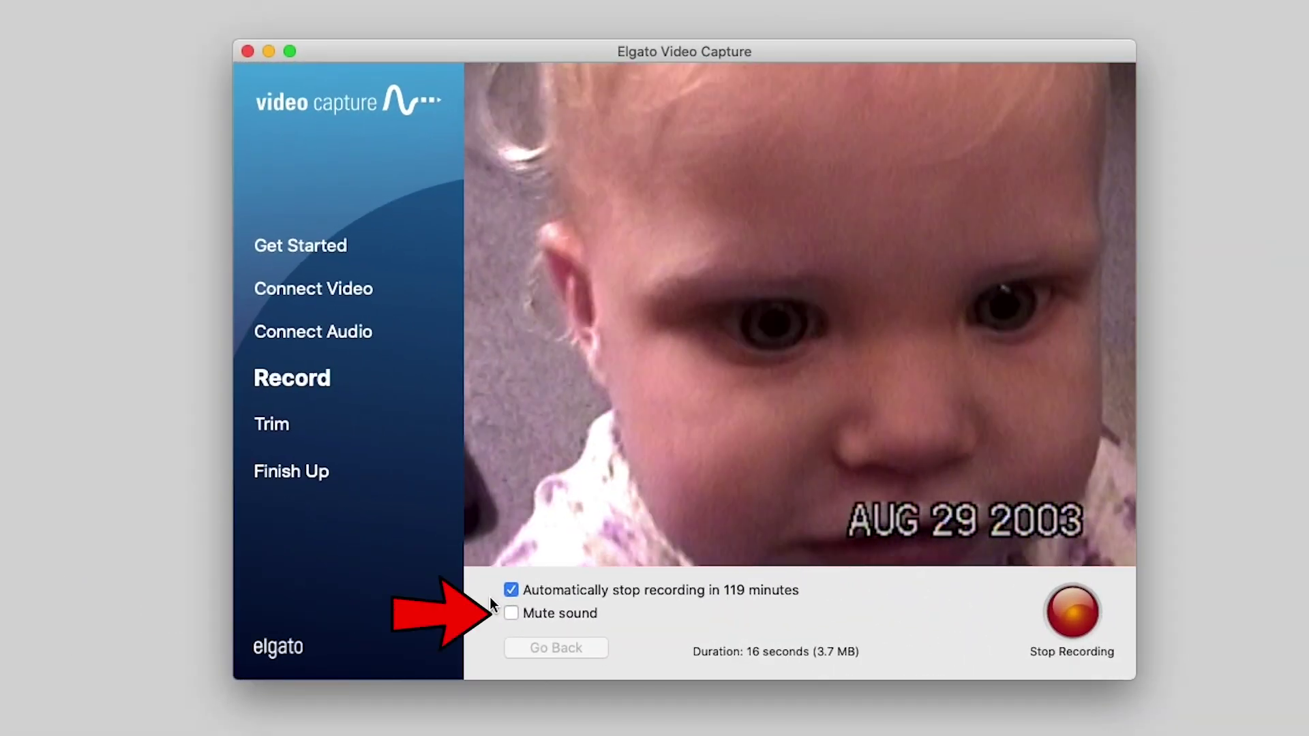
- Mute the sound during capture and stop the recording
{"action": "left_click", "coordinate": [512, 615]}
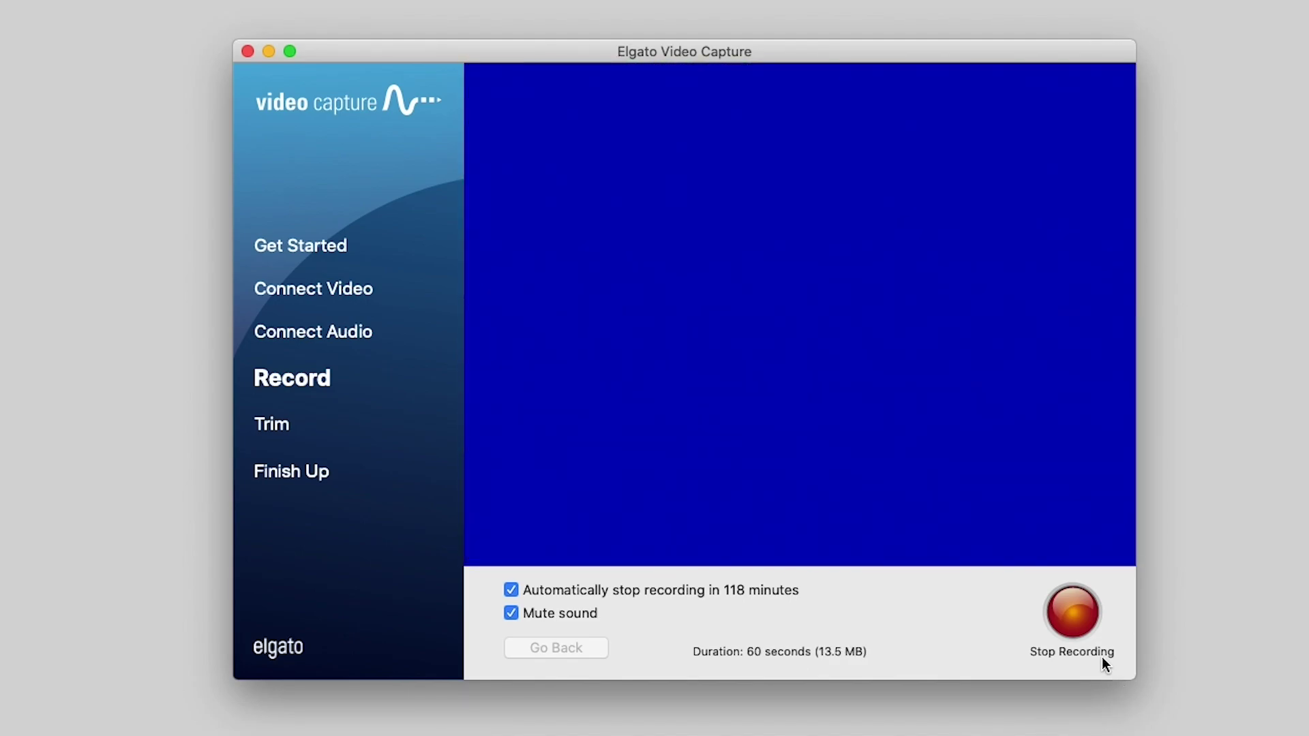
{"action": "left_click", "coordinate": [1083, 615]}
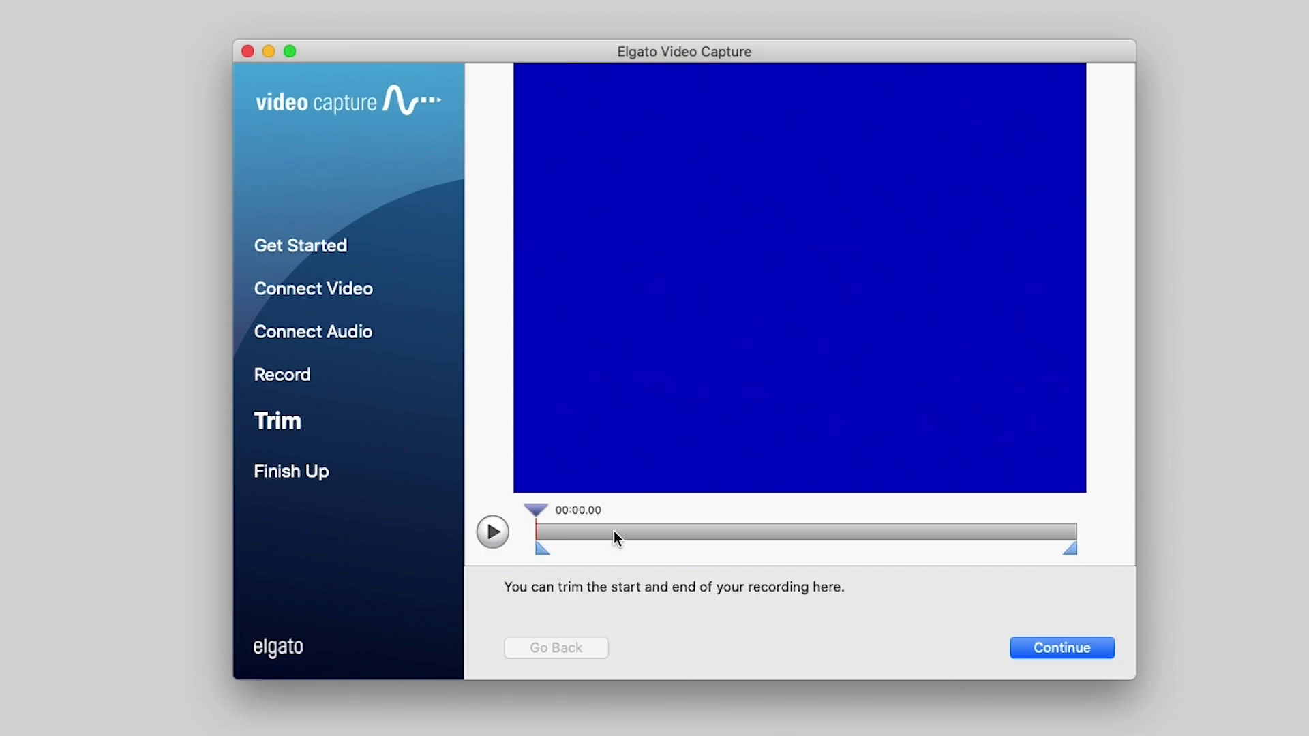
- Trim the beginning of the recording so it starts at about 00:08.15
{"action": "left_click_drag", "start_coordinate": [533, 513], "coordinate": [611, 556]}
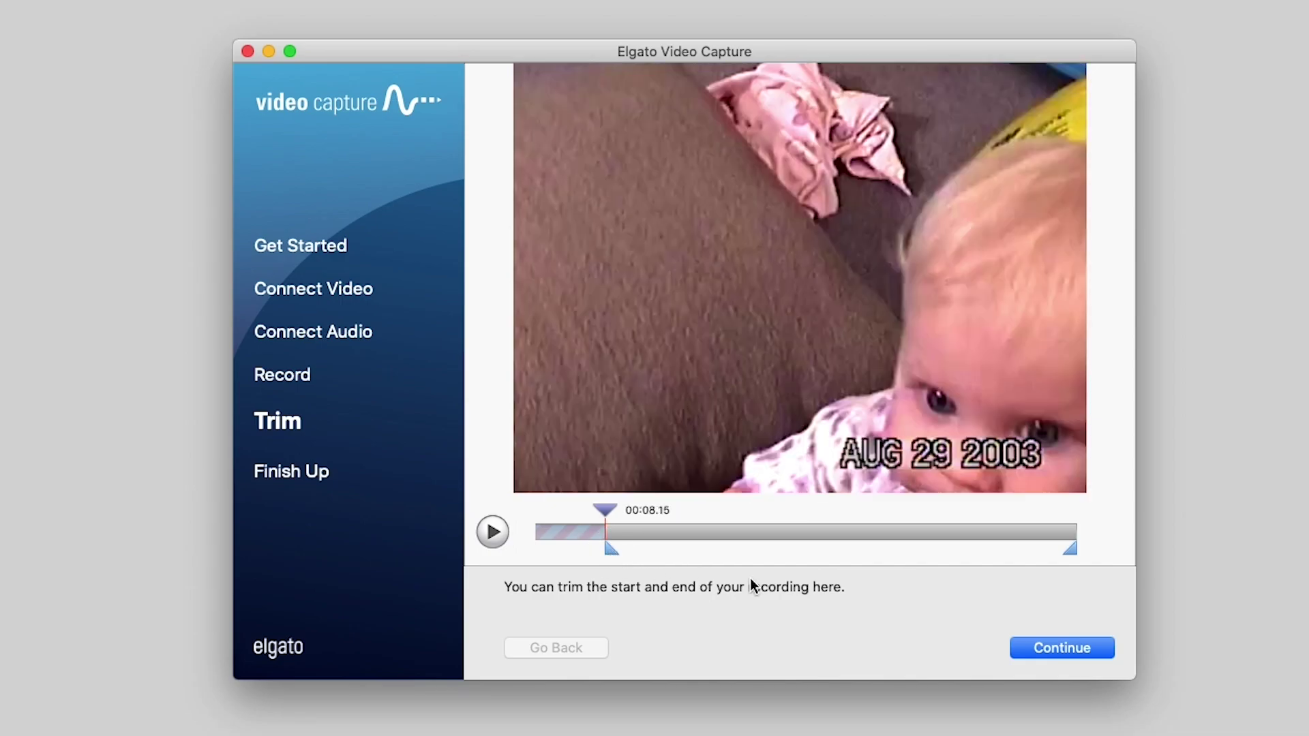
- Trim the end of the recording to about 00:54.01 and proceed to save the trimmed movie
{"action": "left_click_drag", "start_coordinate": [1070, 551], "coordinate": [979, 565]}
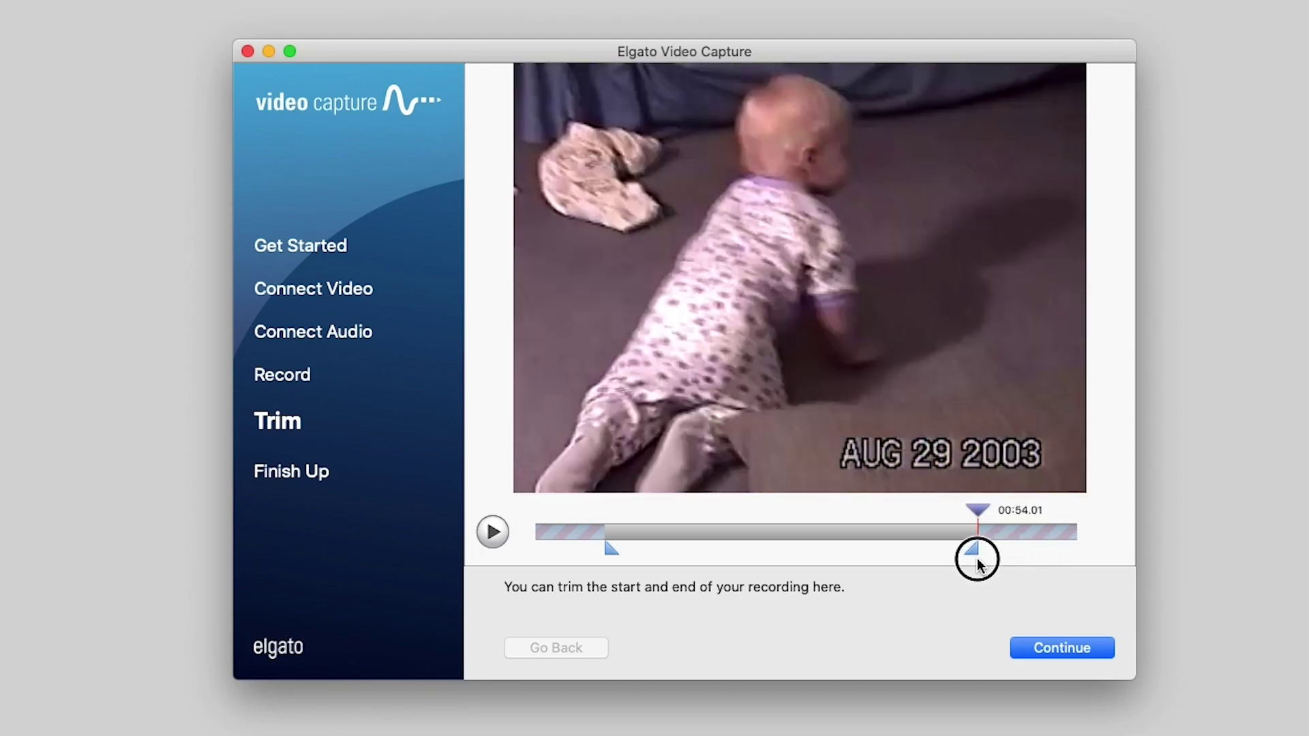
{"action": "left_click", "coordinate": [1061, 647]}
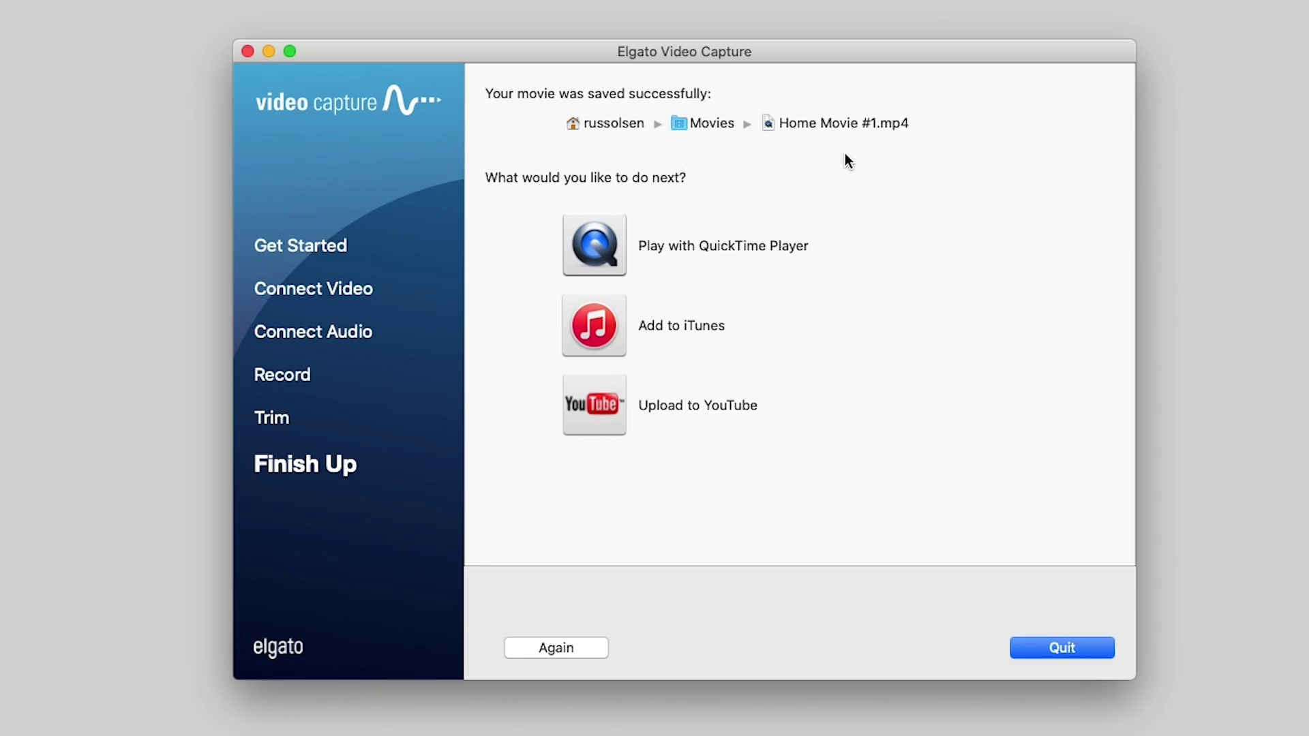
- Locate the saved Home Movie #1.mp4 in the Movies folder, open it in QuickTime Player and play it, skipping ahead to its end
{"action": "double_click", "coordinate": [791, 123]}
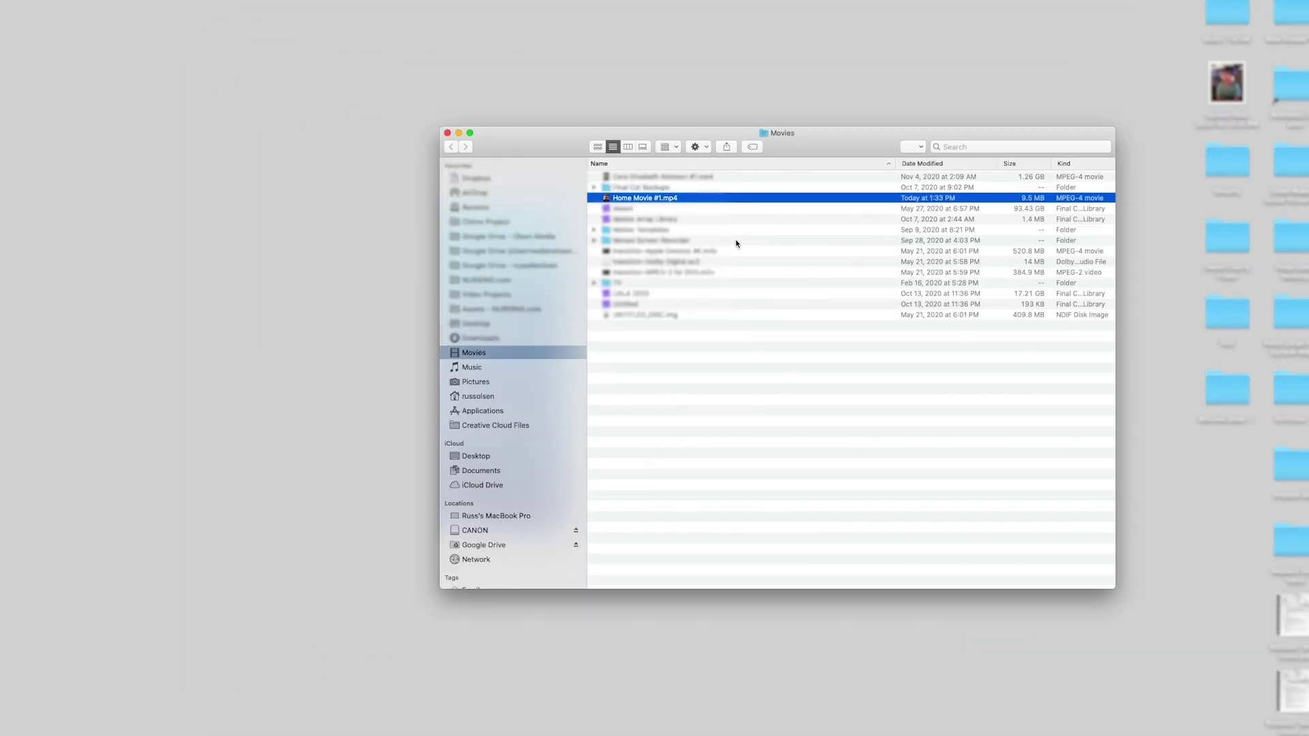
{"action": "double_click", "coordinate": [647, 199]}
{"action": "left_click_drag", "start_coordinate": [295, 15], "coordinate": [459, 134]}
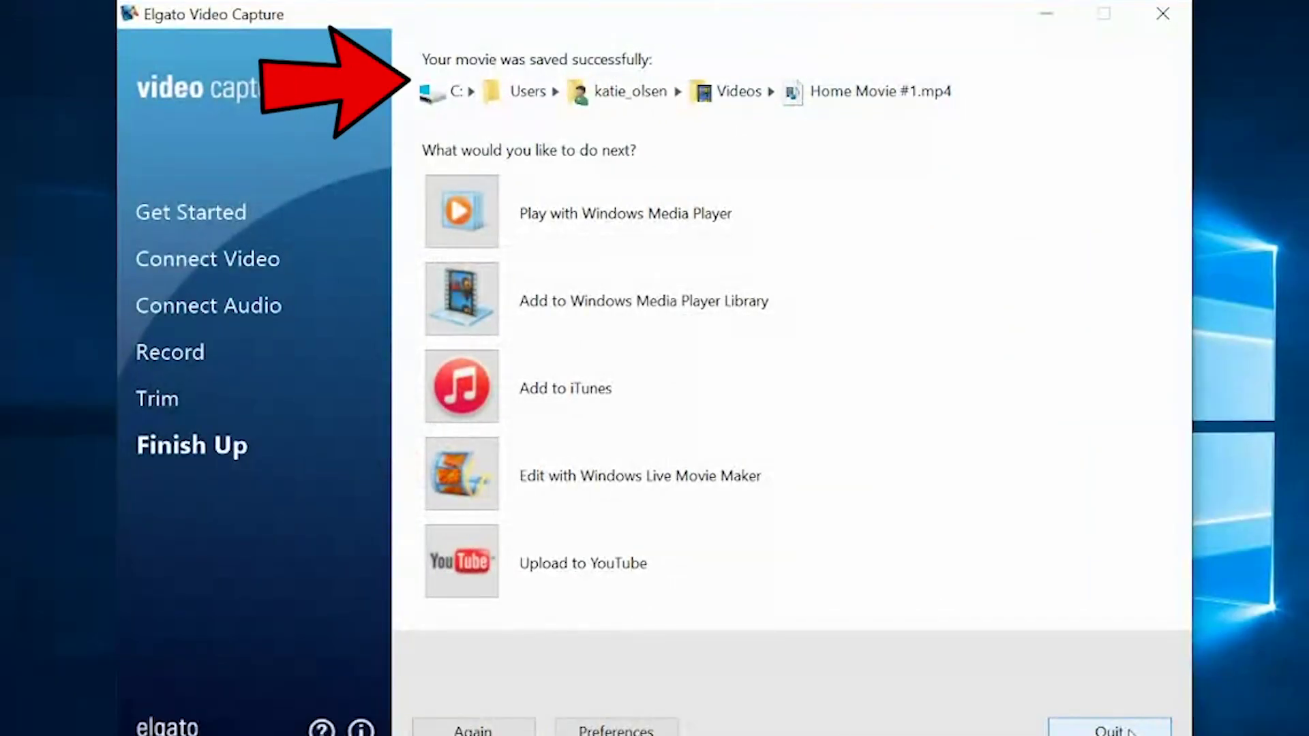
{"action": "left_click", "coordinate": [869, 96]}
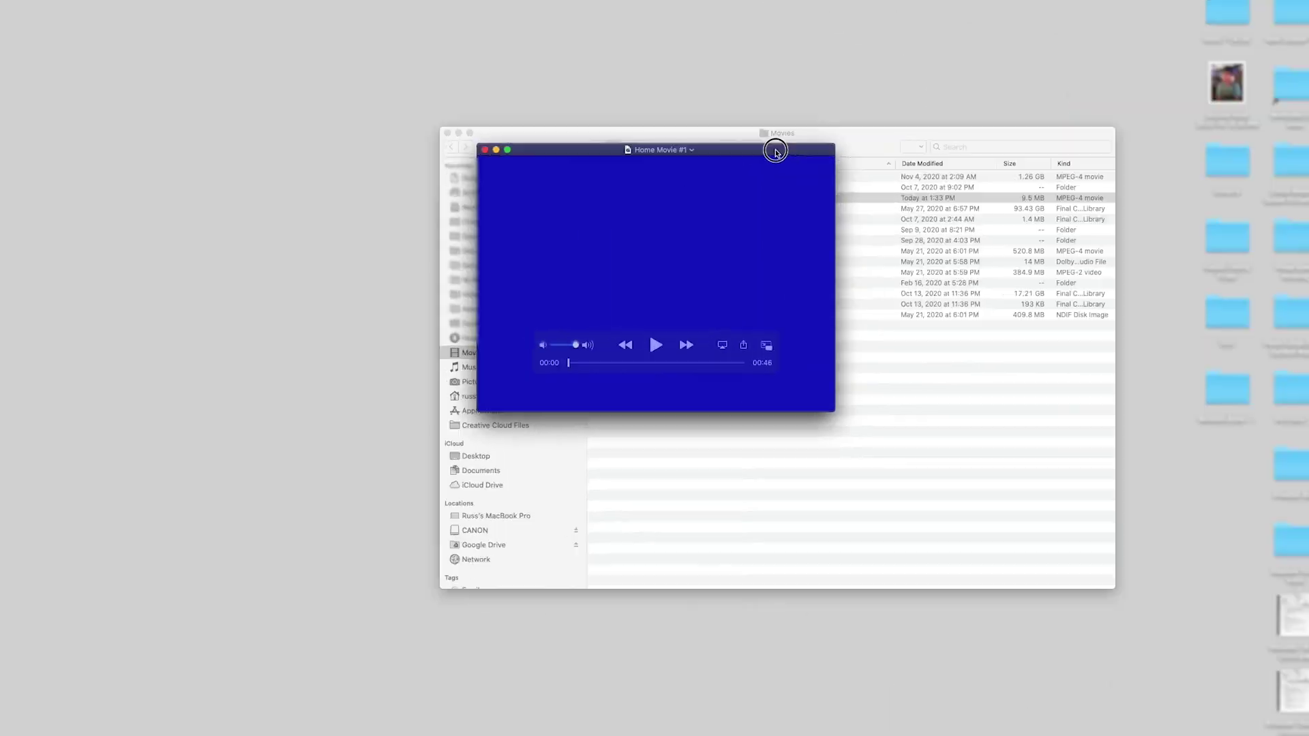
{"action": "left_click", "coordinate": [656, 345]}
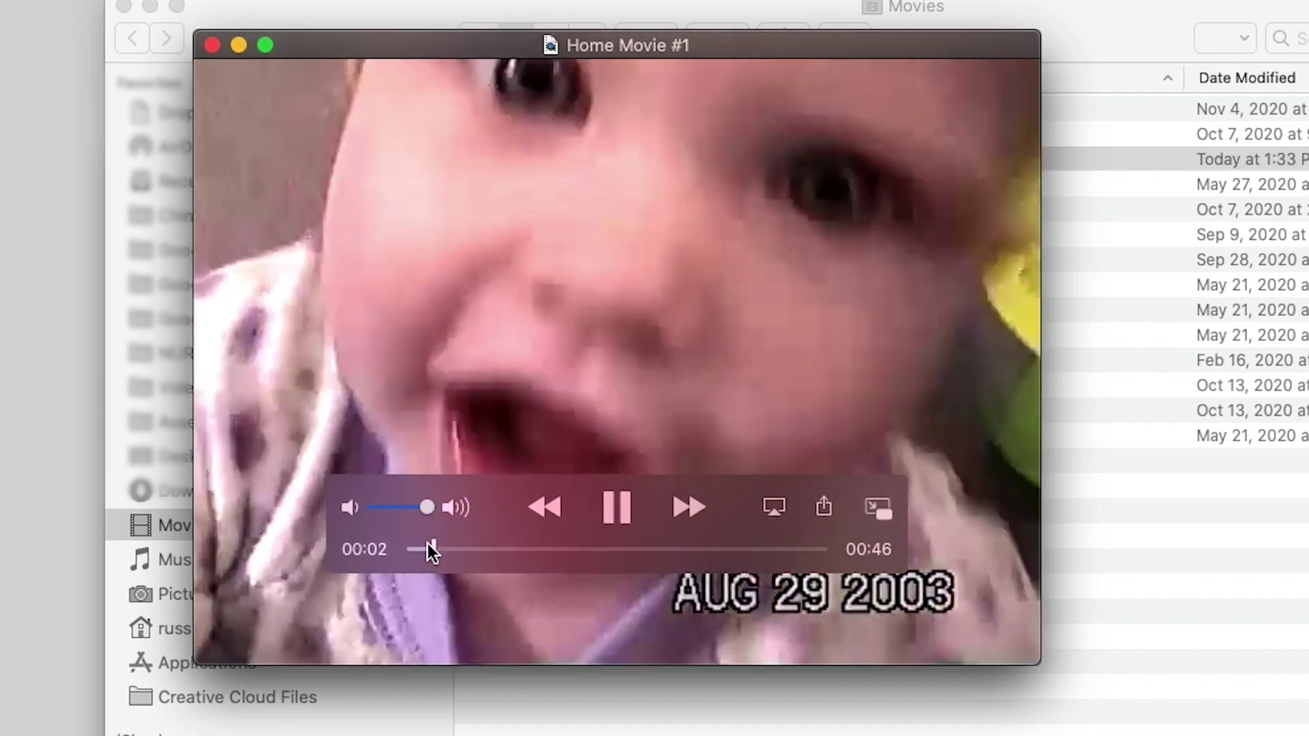
{"action": "left_click_drag", "start_coordinate": [427, 543], "coordinate": [816, 570]}
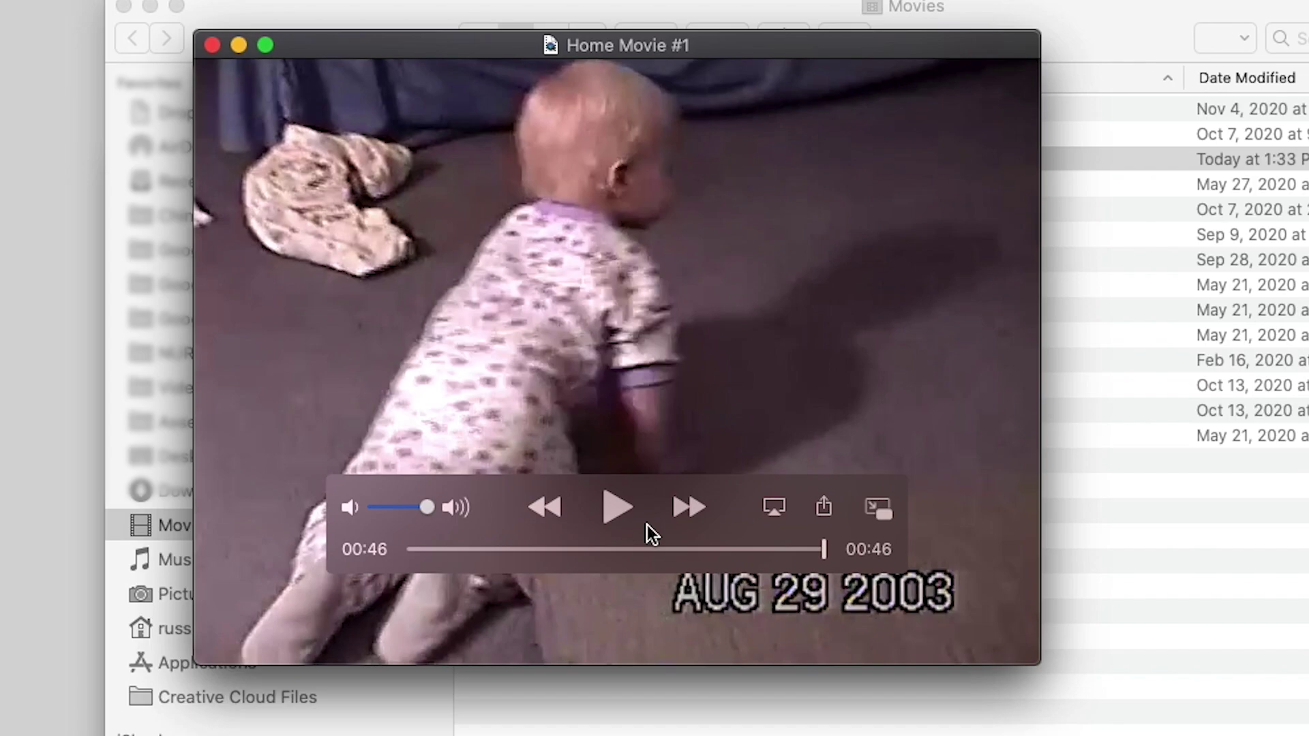